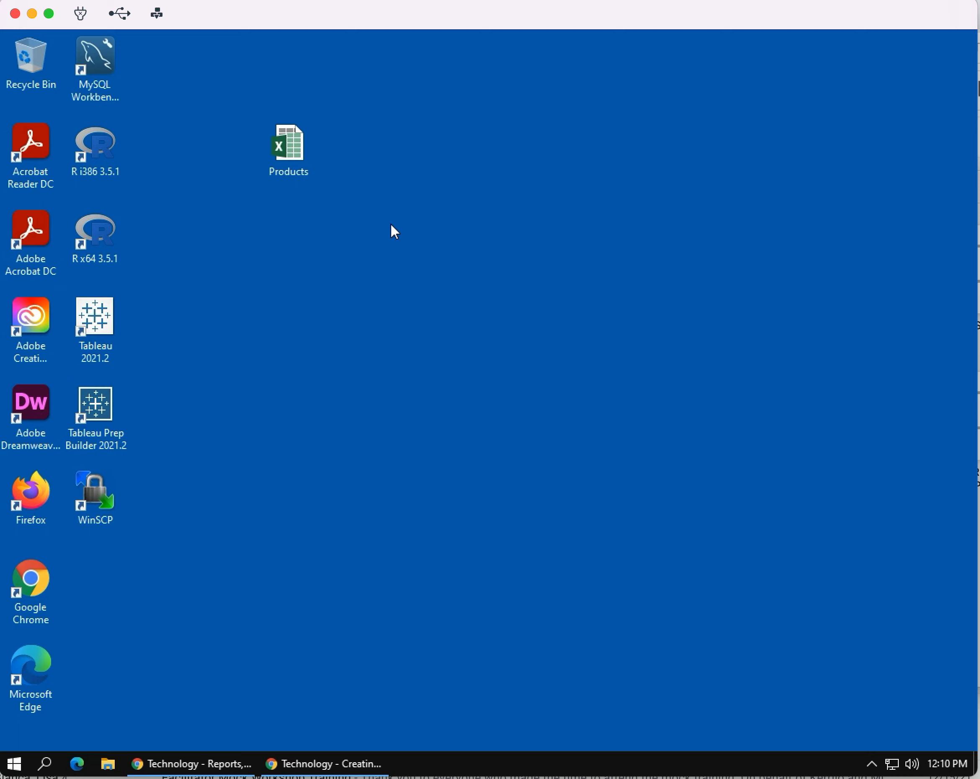
# Step: Start Access and create a blank database named MC5HR
pyautogui.click(15, 770)
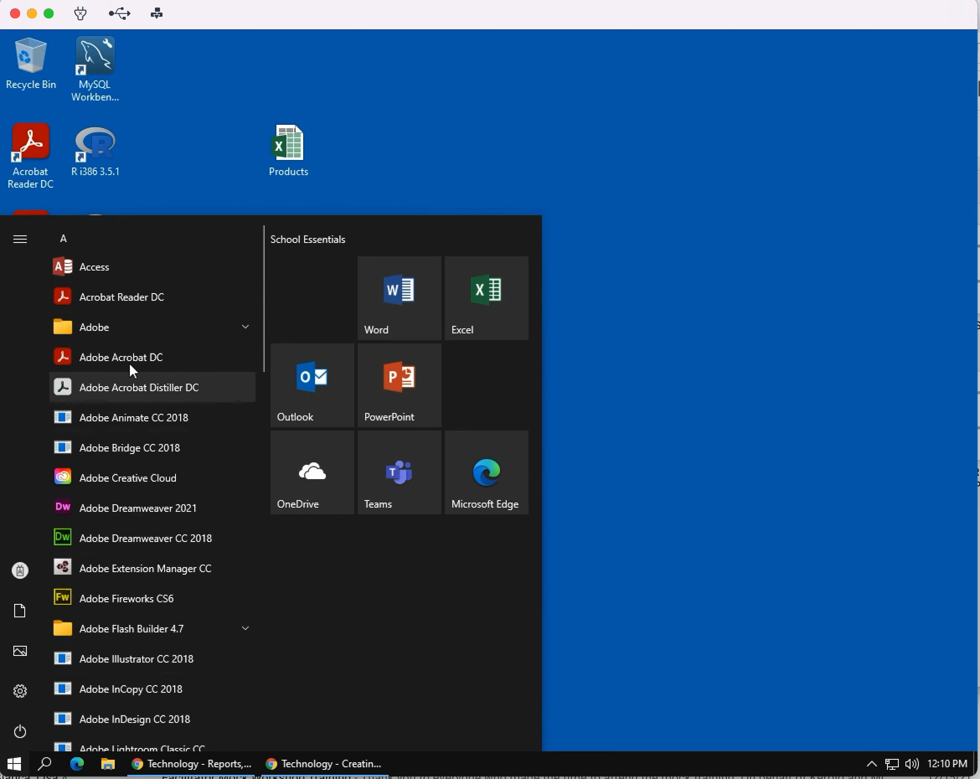
pyautogui.click(109, 272)
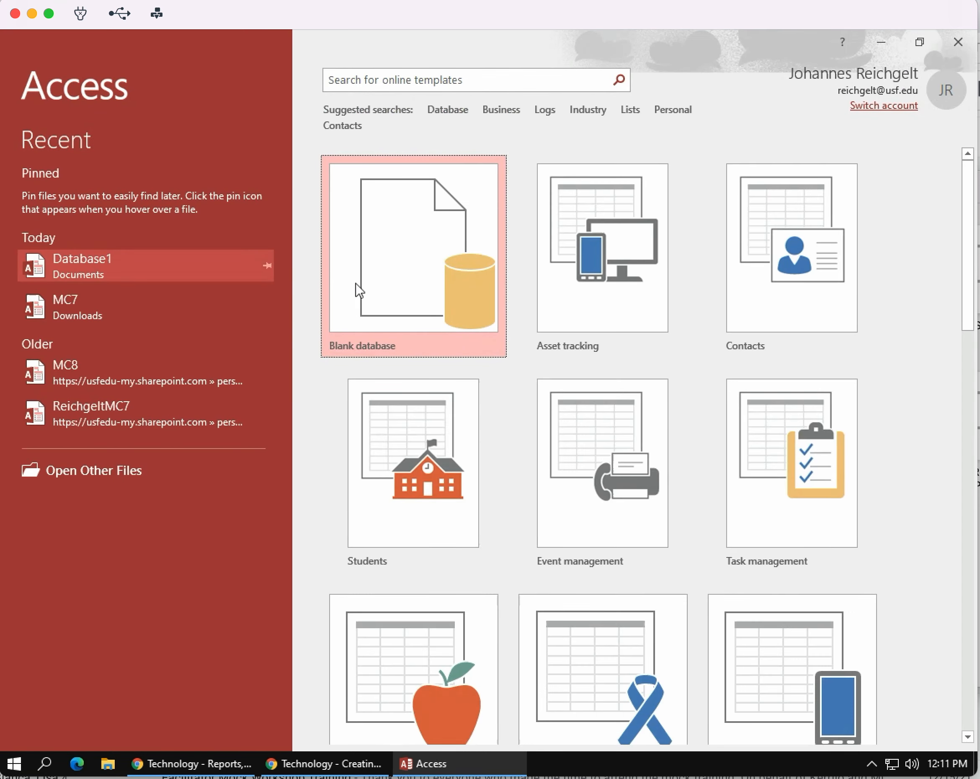
pyautogui.click(410, 269)
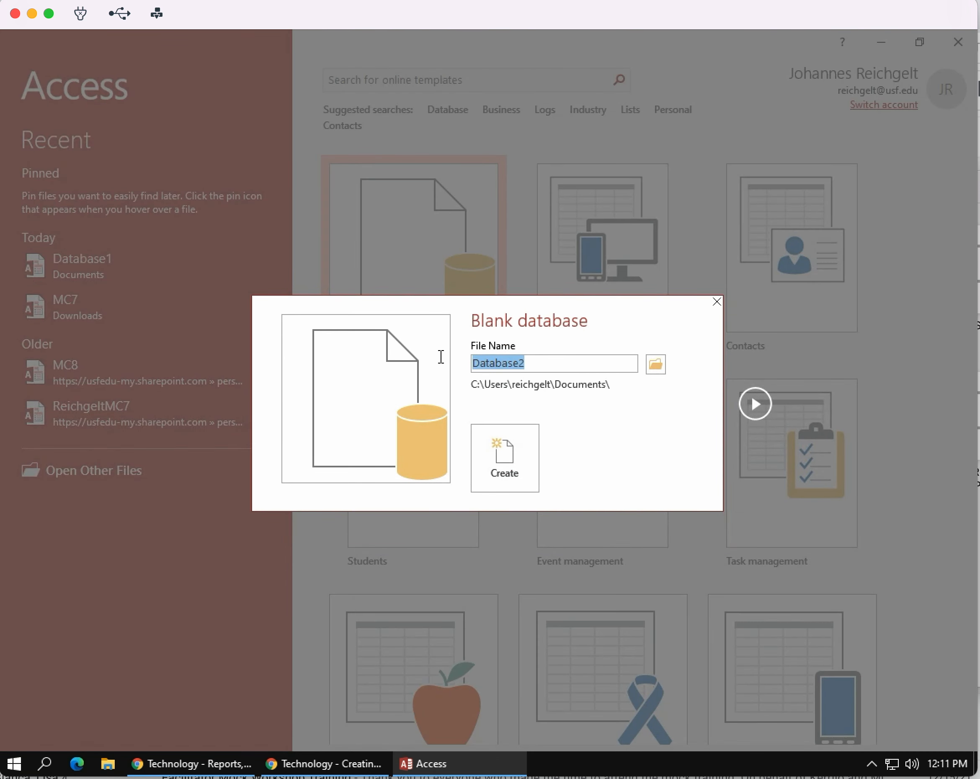
pyautogui.write('MC')
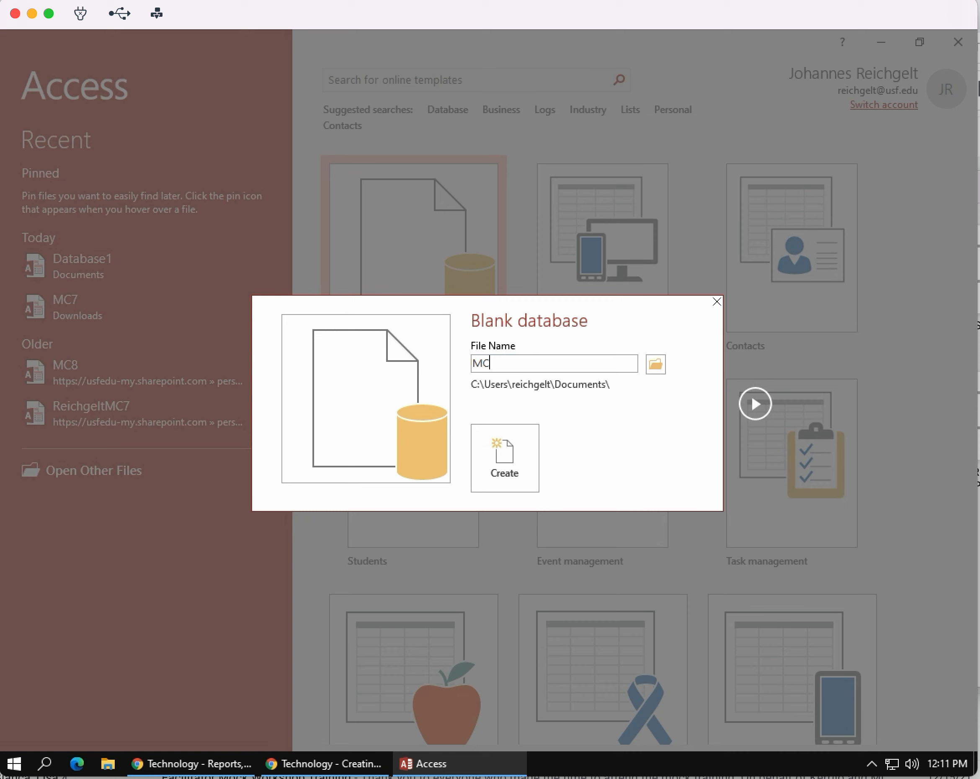
pyautogui.write('5HR')
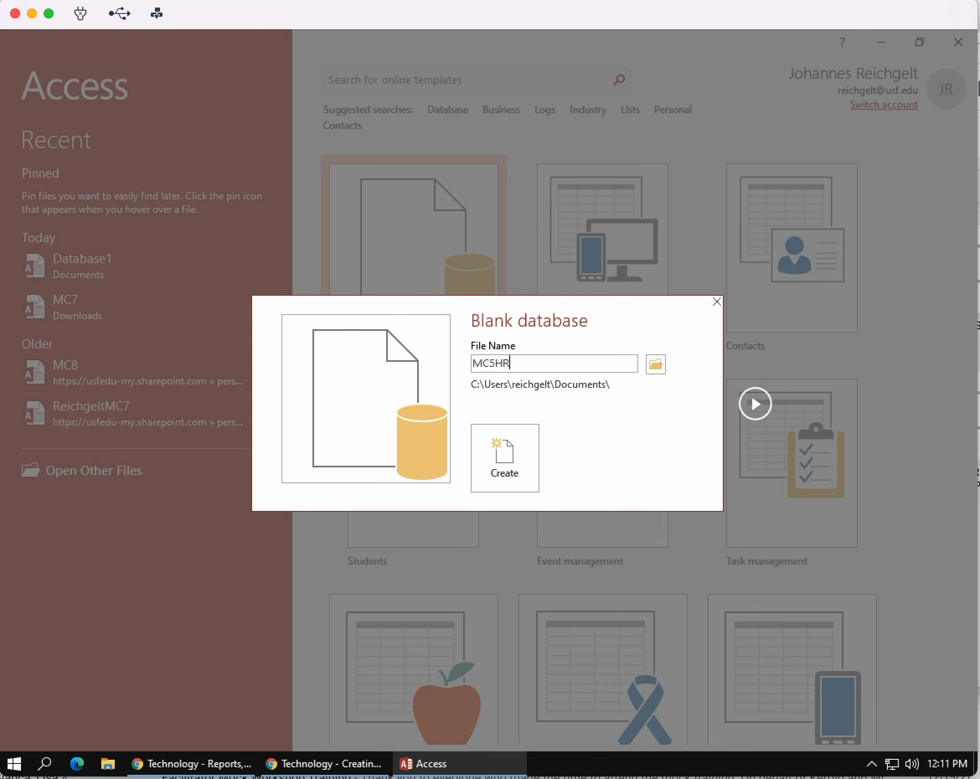
pyautogui.click(506, 450)
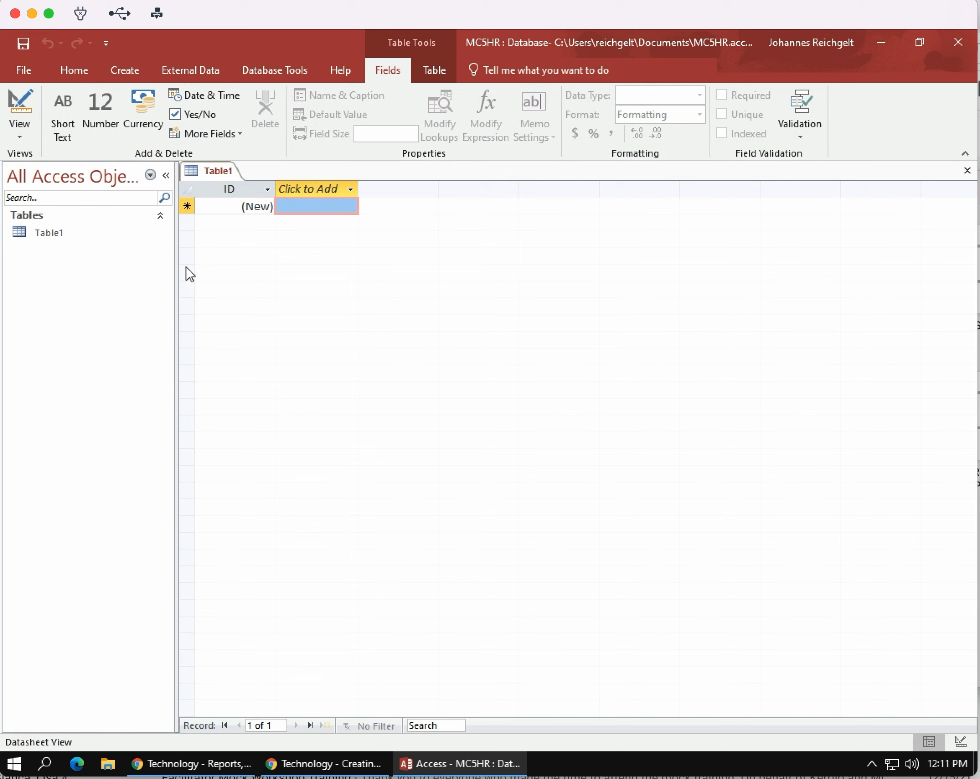
# Step: Switch the new table to Design View and save it as Suppliers
pyautogui.click(20, 136)
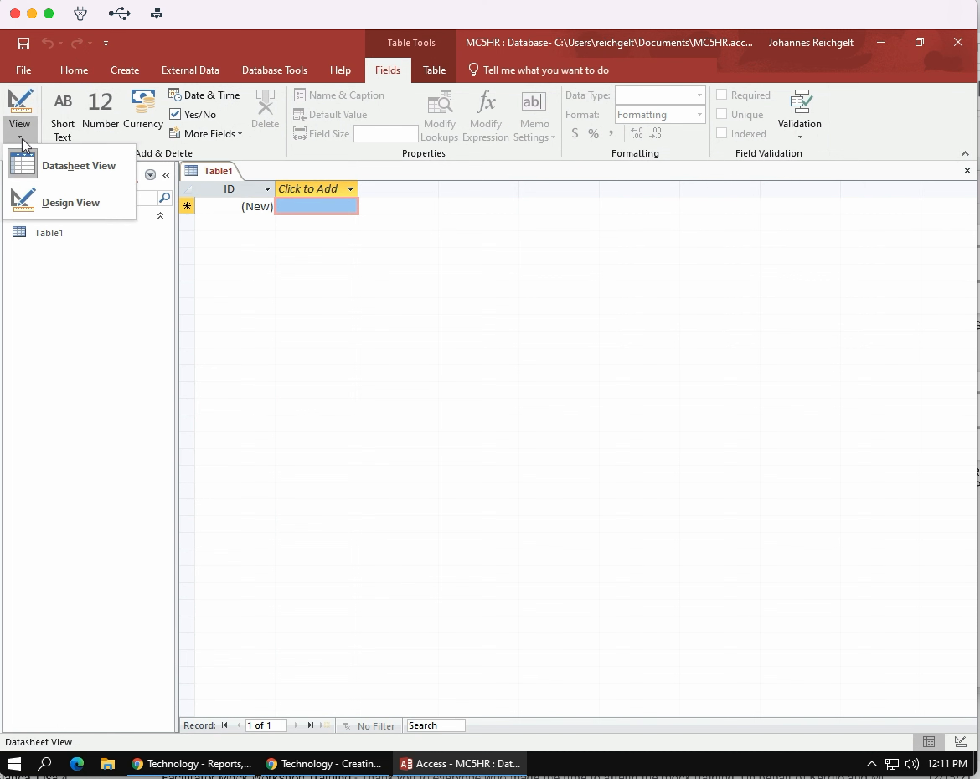
pyautogui.click(87, 204)
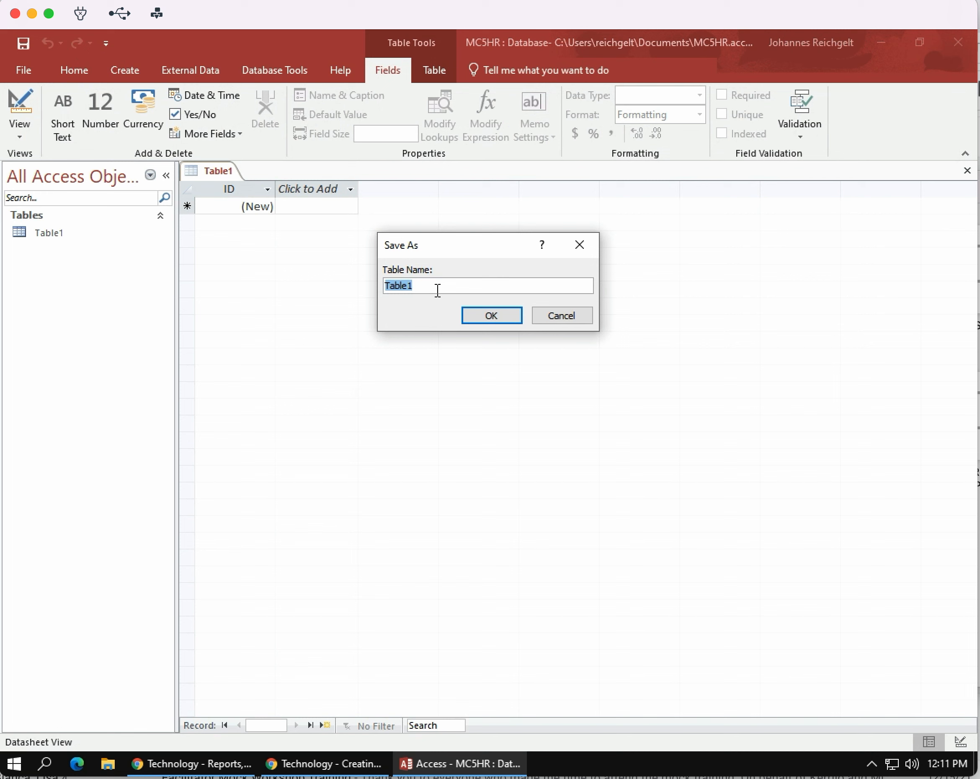
pyautogui.write('Suppliers')
pyautogui.click(492, 315)
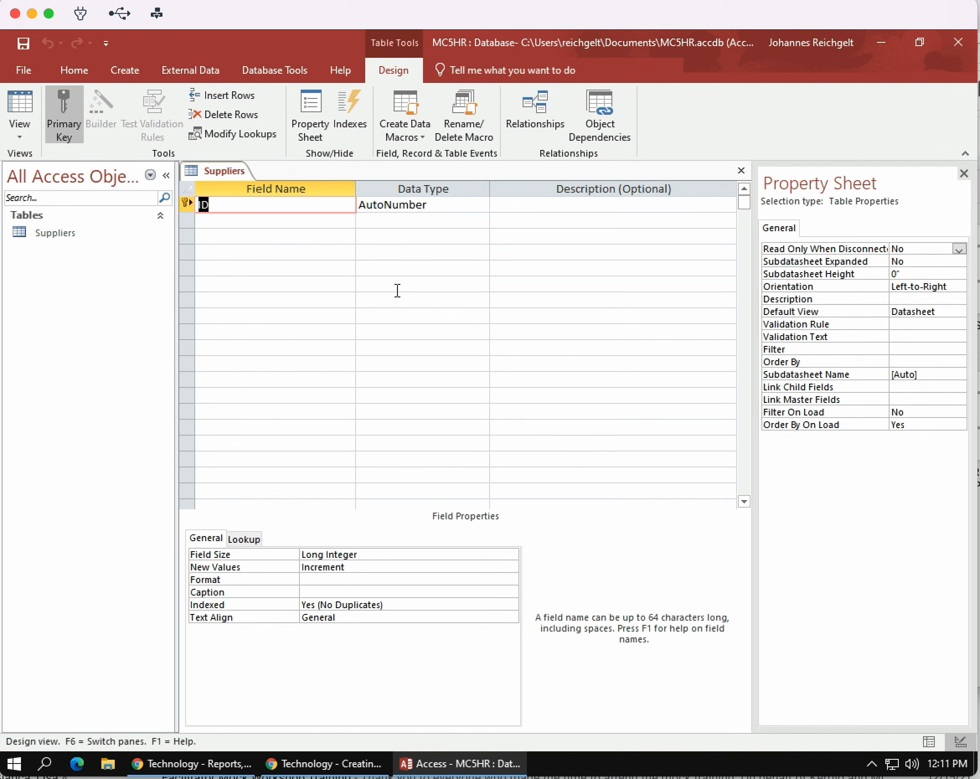
# Step: Rename the primary key field SupID and set its data type to Short Text
pyautogui.click(200, 205)
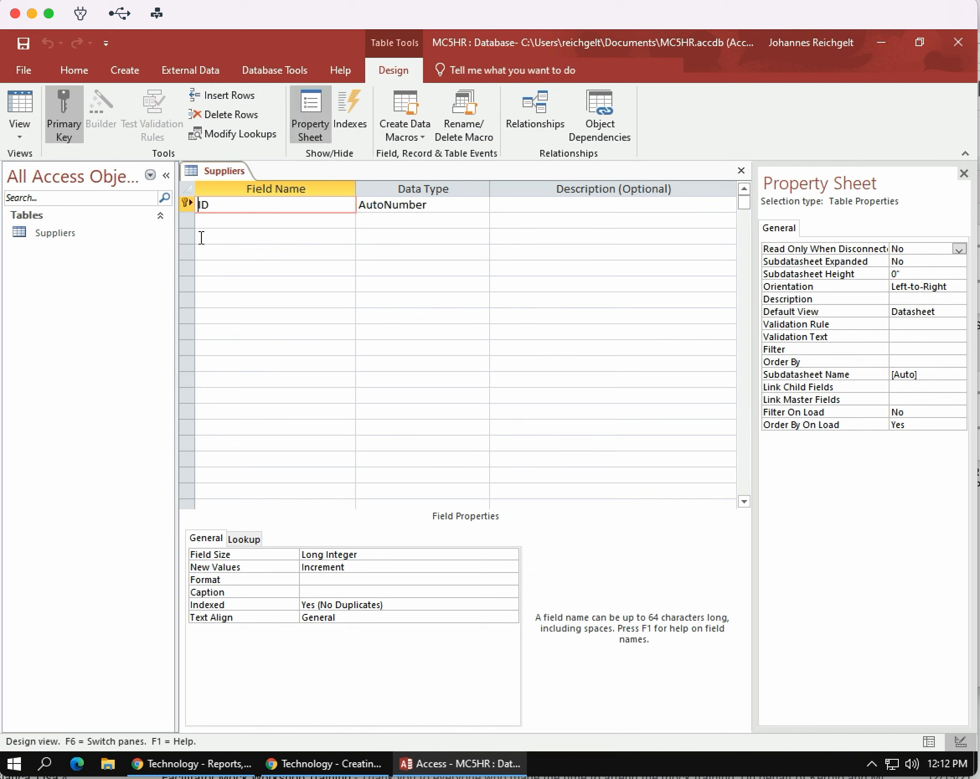
pyautogui.write('Sup')
pyautogui.click(471, 205)
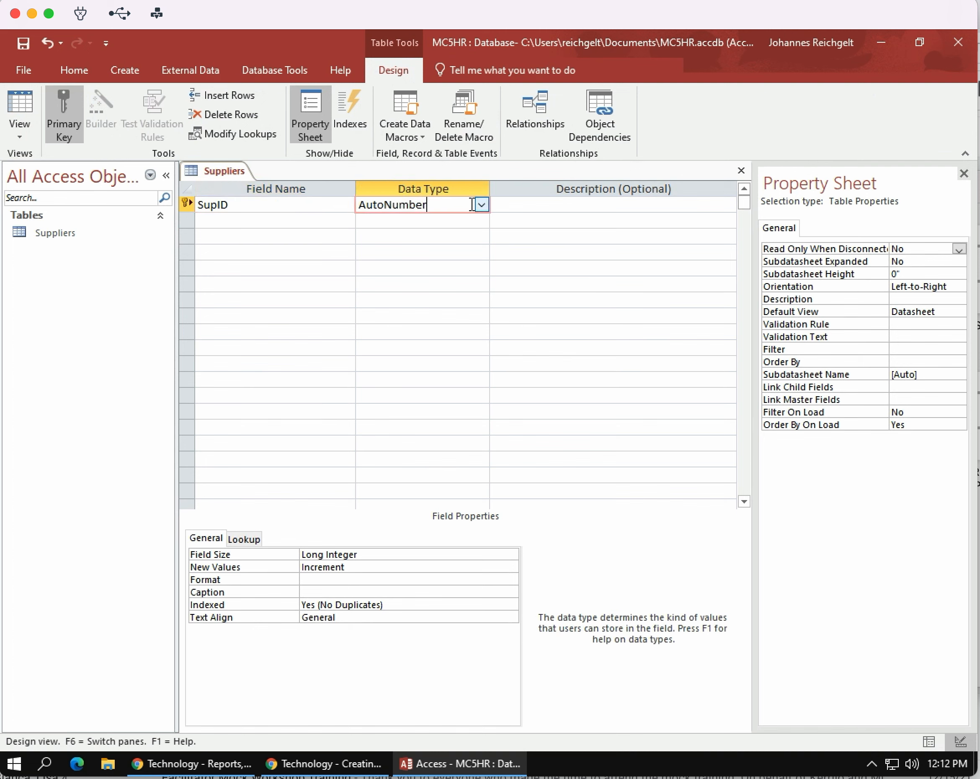
pyautogui.click(484, 204)
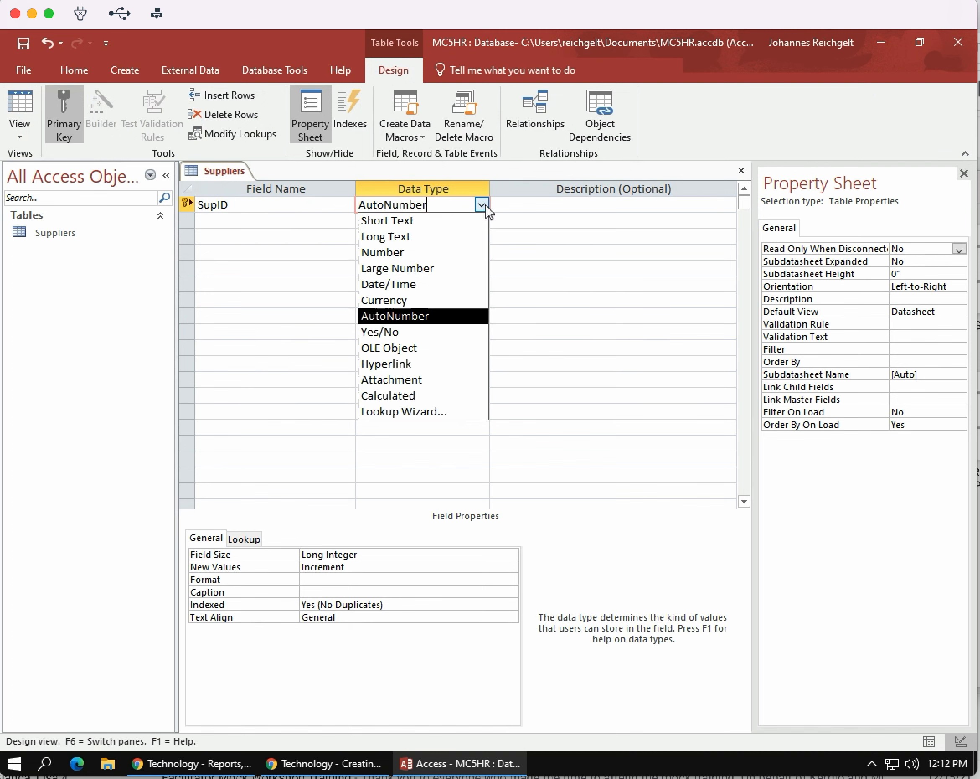
pyautogui.click(428, 221)
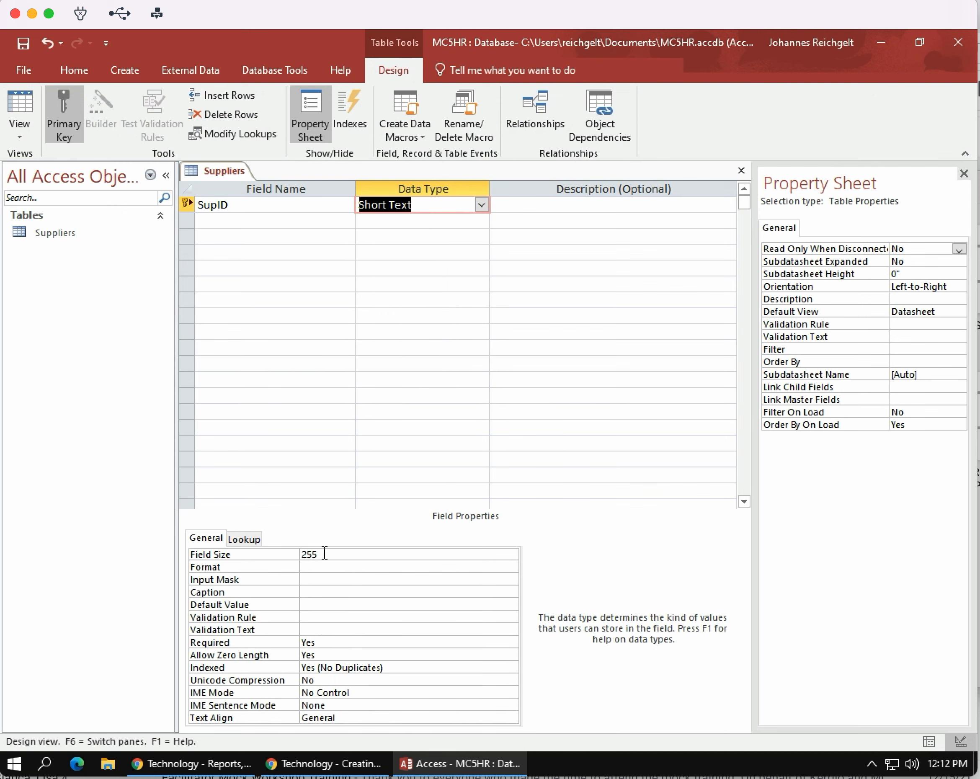
# Step: Set the SupID field size to 4 and its input mask to L999
pyautogui.click(292, 554)
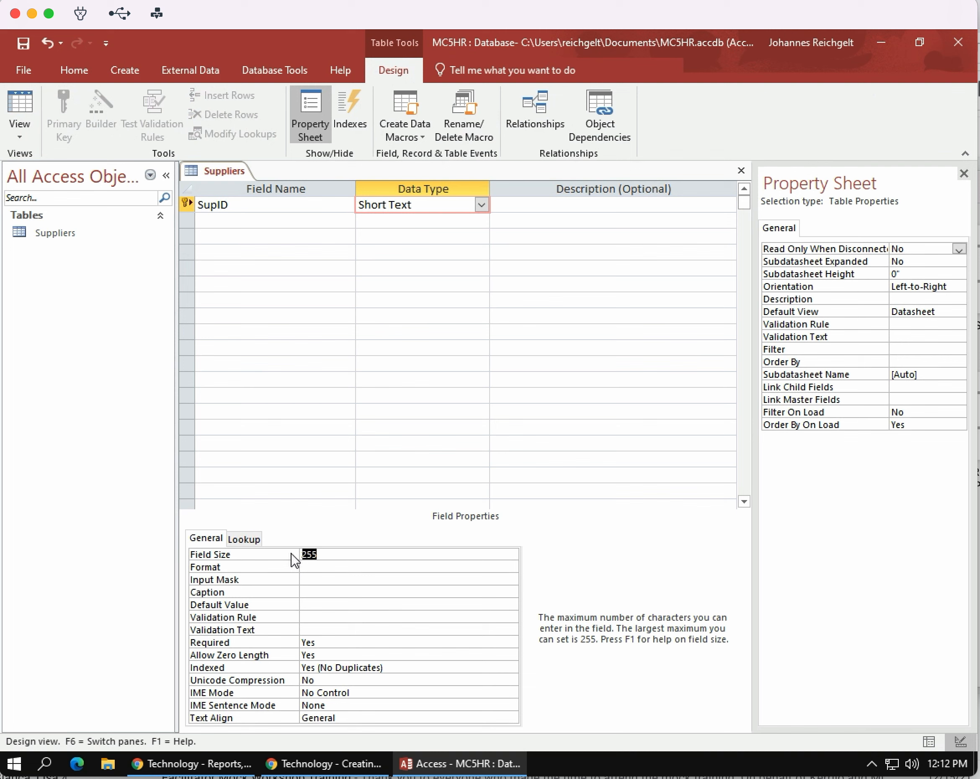
pyautogui.write('4')
pyautogui.click(329, 580)
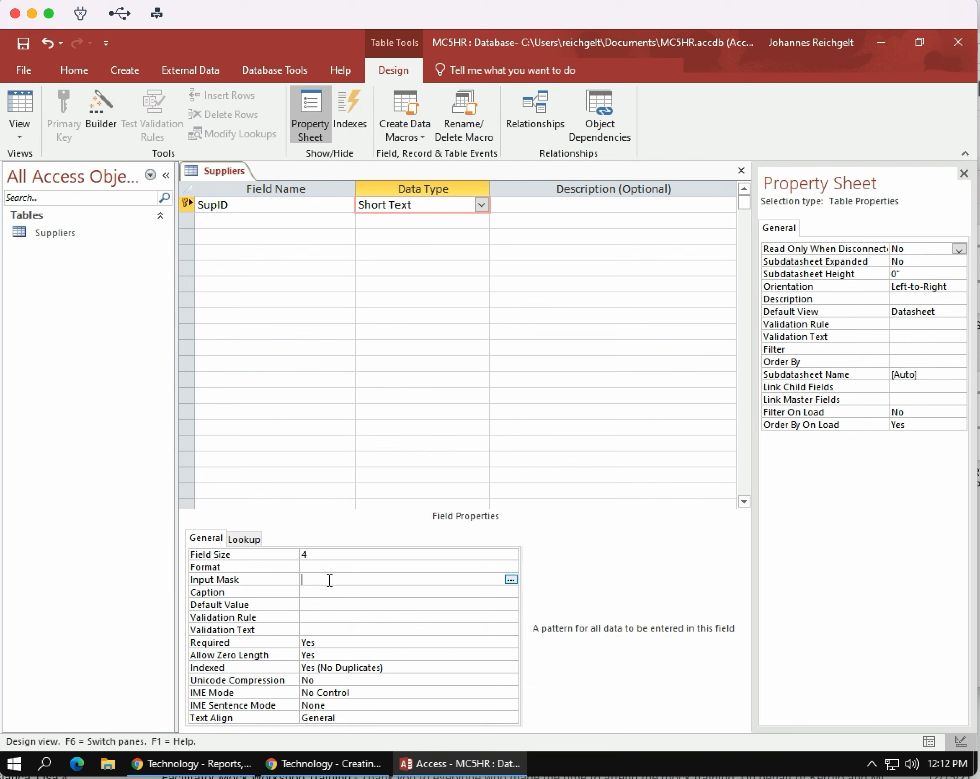
pyautogui.write('L999')
# Step: Add a Company field below SupID with the Short Text data type
pyautogui.click(258, 219)
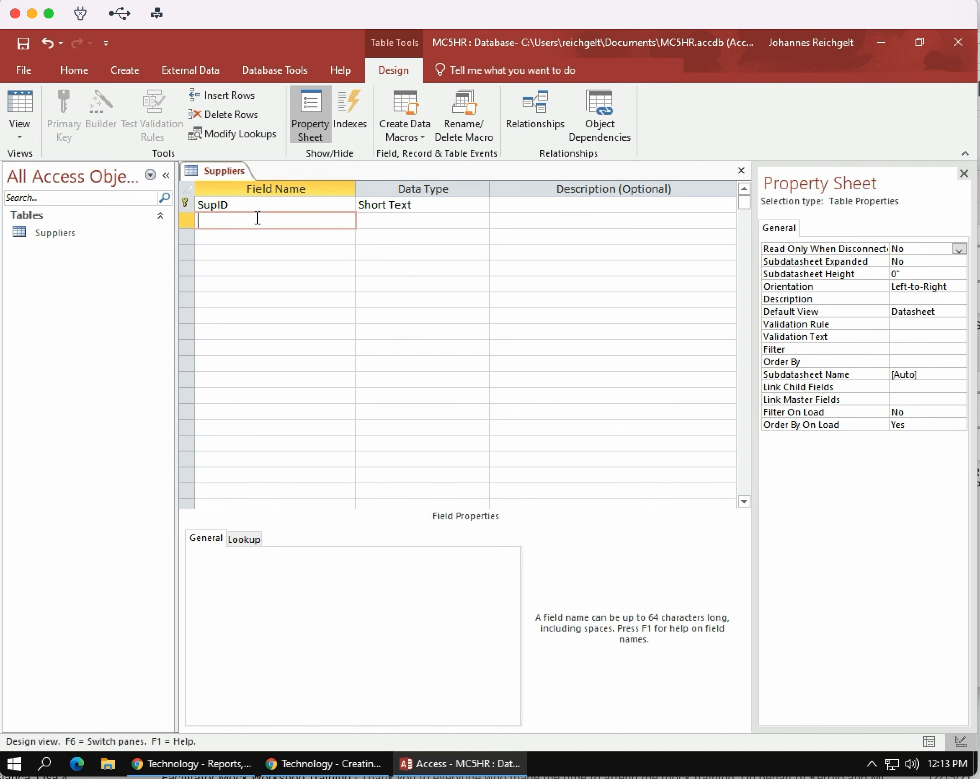
pyautogui.write('Companu')
pyautogui.press('BackSpace')
pyautogui.write('y')
pyautogui.click(433, 223)
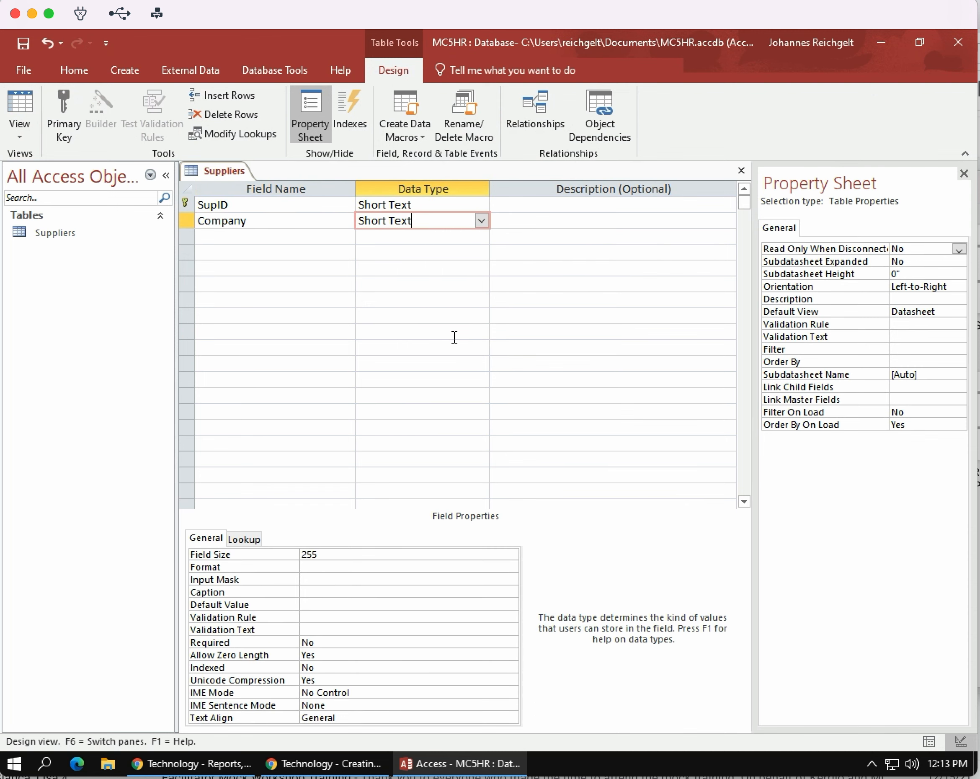
# Step: Set the Company field size to 25 and make the field required
pyautogui.scroll(-3, 397, 405)
pyautogui.moveTo(311, 554); pyautogui.dragTo(320, 555)
pyautogui.press('BackSpace')
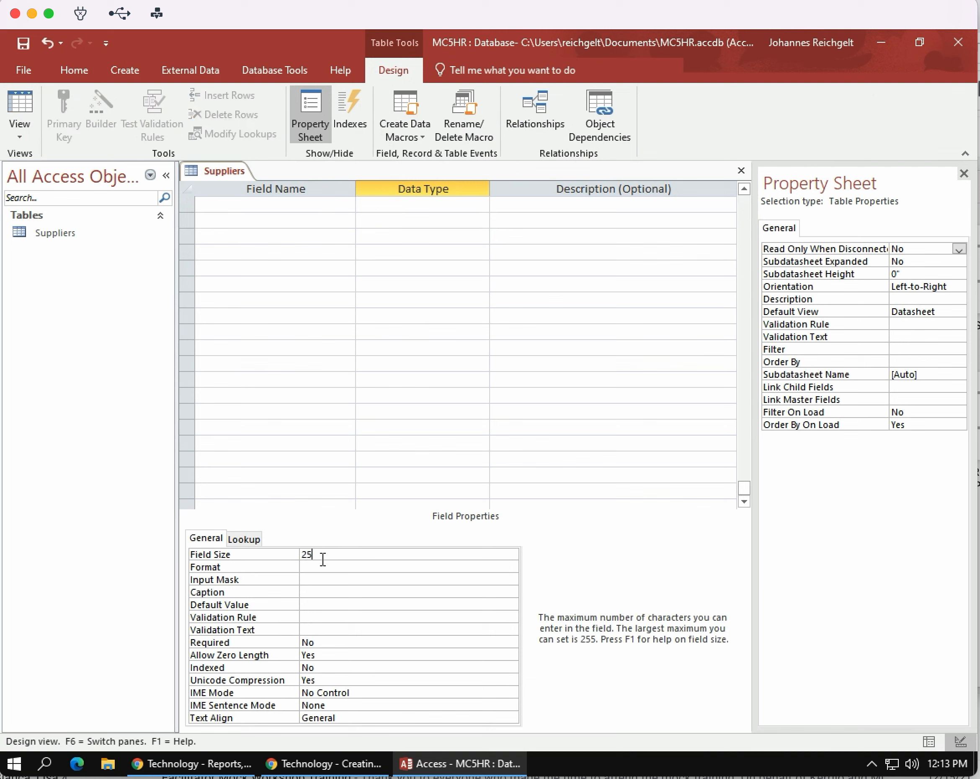
pyautogui.click(336, 642)
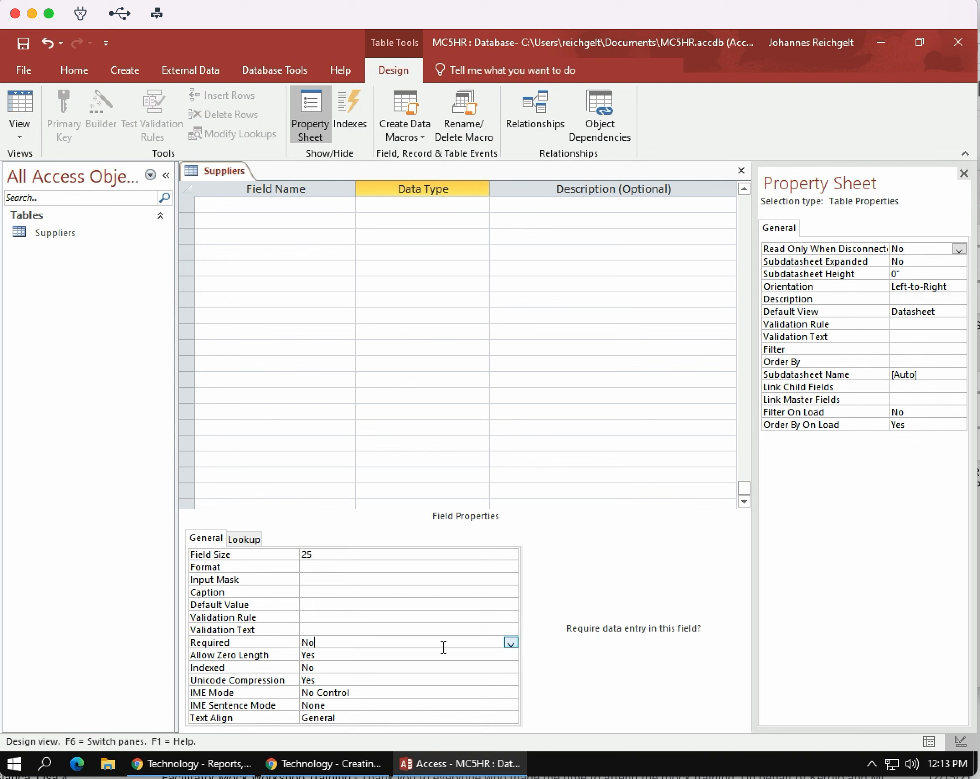
pyautogui.click(511, 642)
pyautogui.click(344, 656)
# Step: Add a Job Title field below Company
pyautogui.click(265, 302)
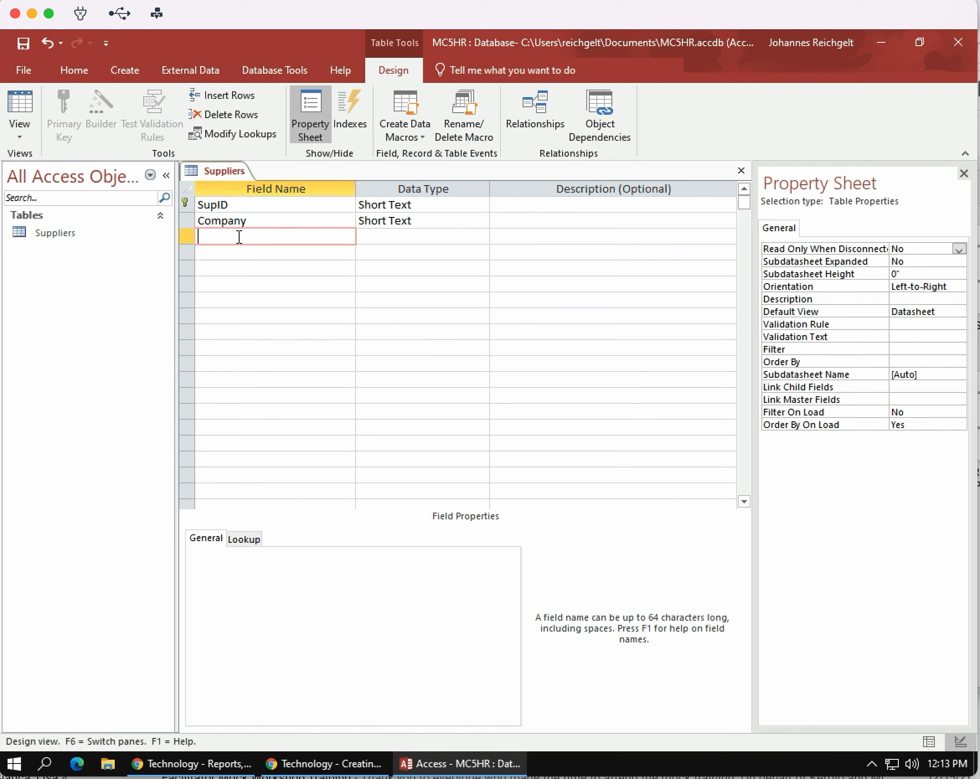
pyautogui.write('Job Title')
pyautogui.press('Return')
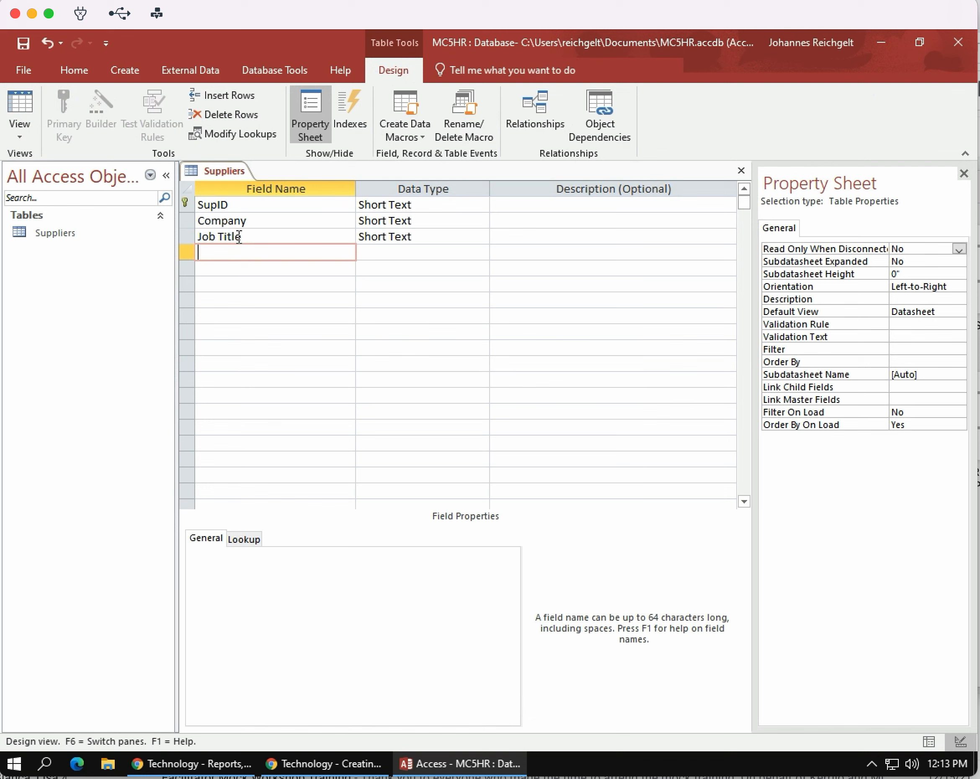
# Step: Add a Business Phone field below Job Title
pyautogui.write('By')
pyautogui.write('sines')
pyautogui.press('BackSpace')
pyautogui.press('BackSpace')
pyautogui.press('BackSpace')
pyautogui.press('BackSpace')
pyautogui.press('BackSpace')
pyautogui.press('BackSpace')
pyautogui.write('usine')
pyautogui.write('Pho')
pyautogui.press('BackSpace')
pyautogui.write('one')
pyautogui.press('Down')
# Step: Add an Address field below Business Phone
pyautogui.press('capslock')
pyautogui.write('A')
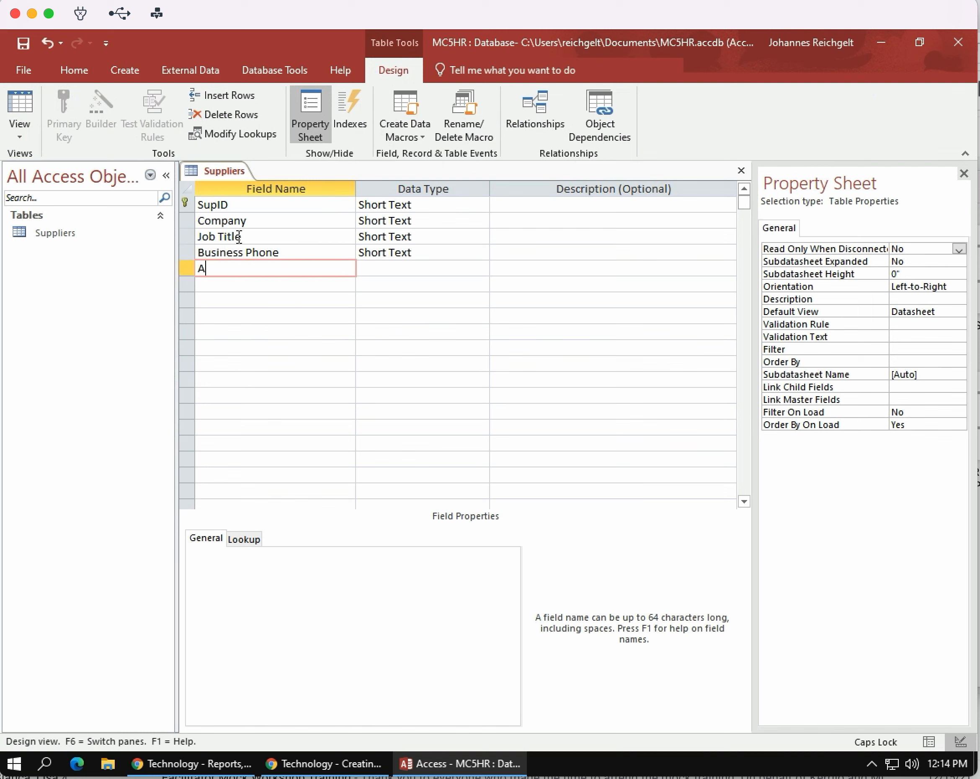
pyautogui.press('capslock')
pyautogui.write('ddress')
pyautogui.press('Down')
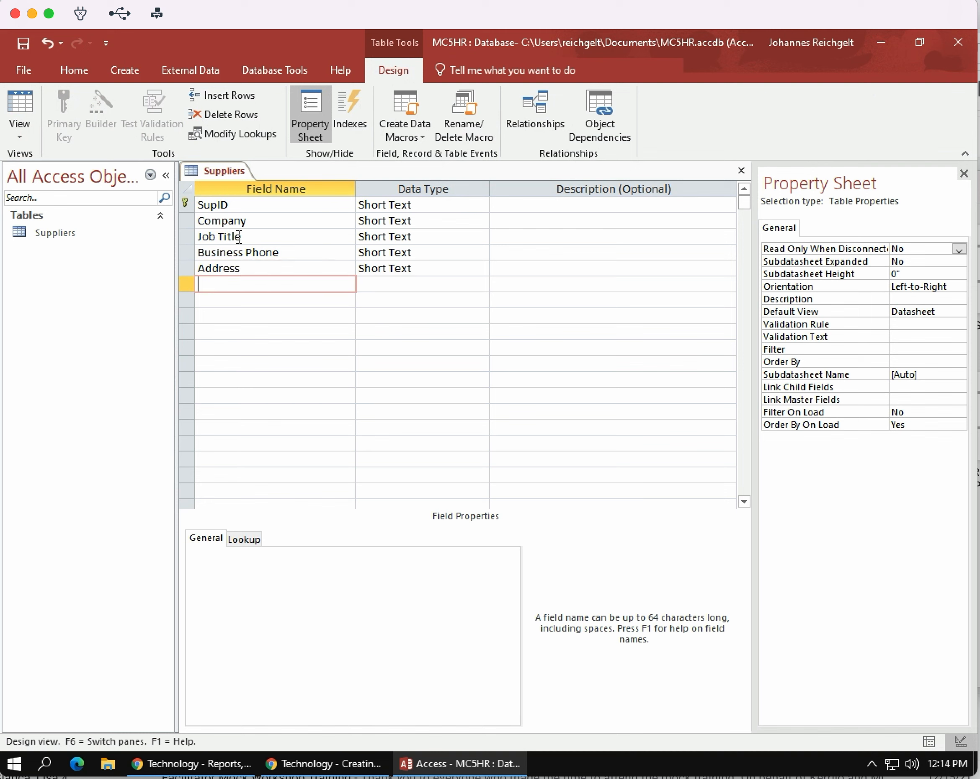
# Step: Add City, State and Zip fields below Address
pyautogui.write('City')
pyautogui.press('Down')
pyautogui.write('S')
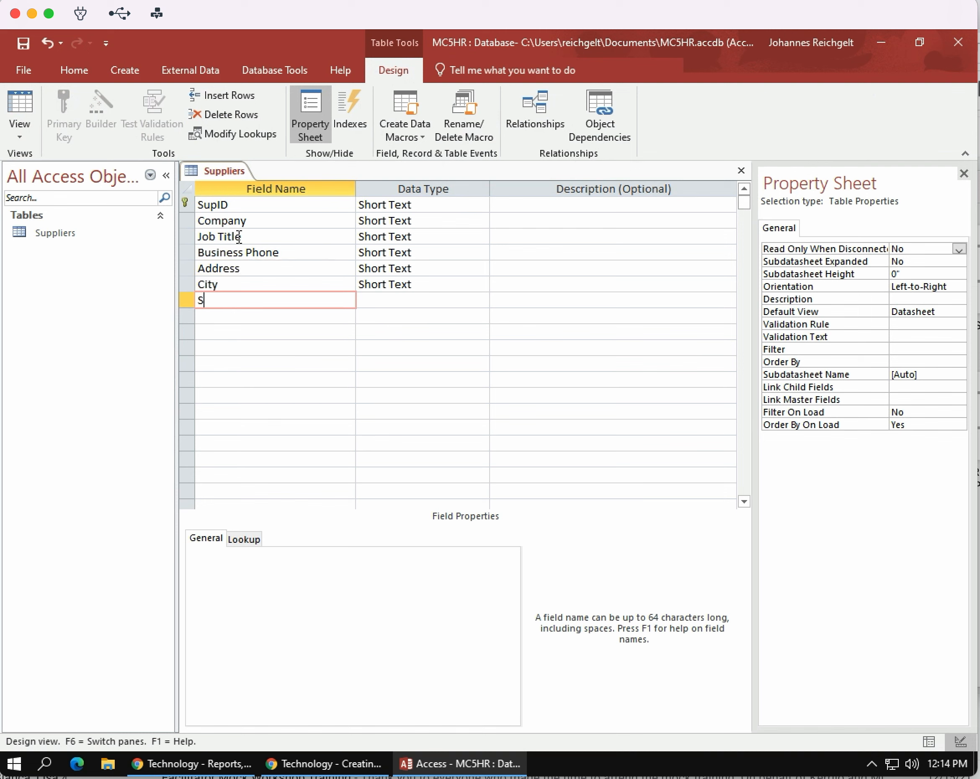
pyautogui.write('tate')
pyautogui.press('Down')
pyautogui.write('Zip')
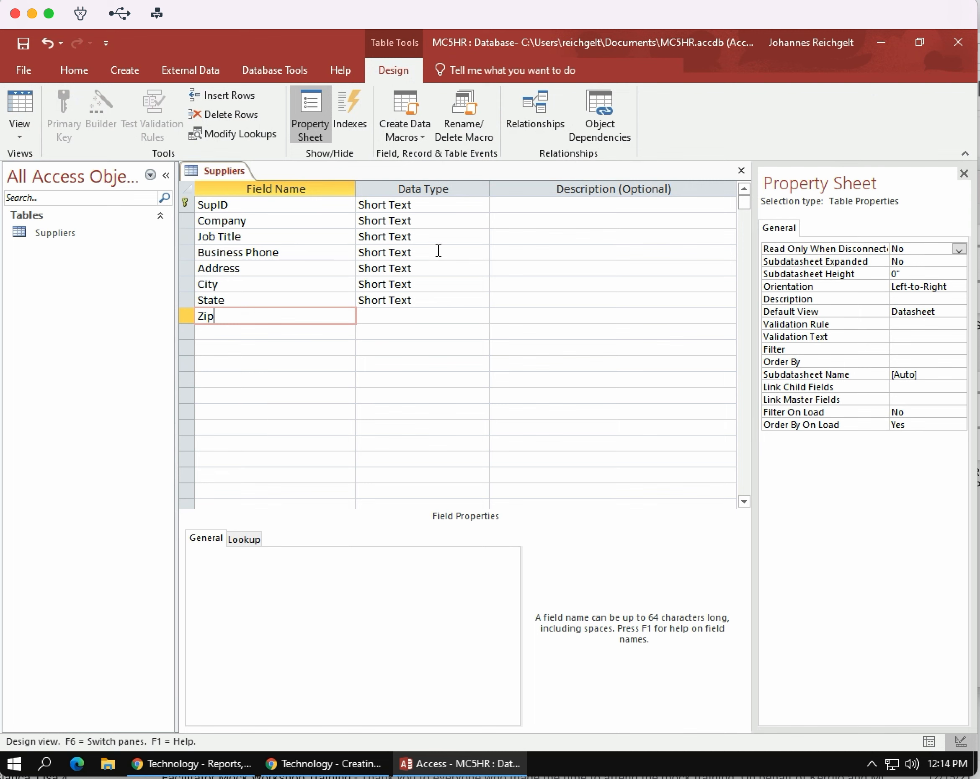
# Step: Set the Job Title field size to 25 and choose No for its Required property
pyautogui.click(440, 235)
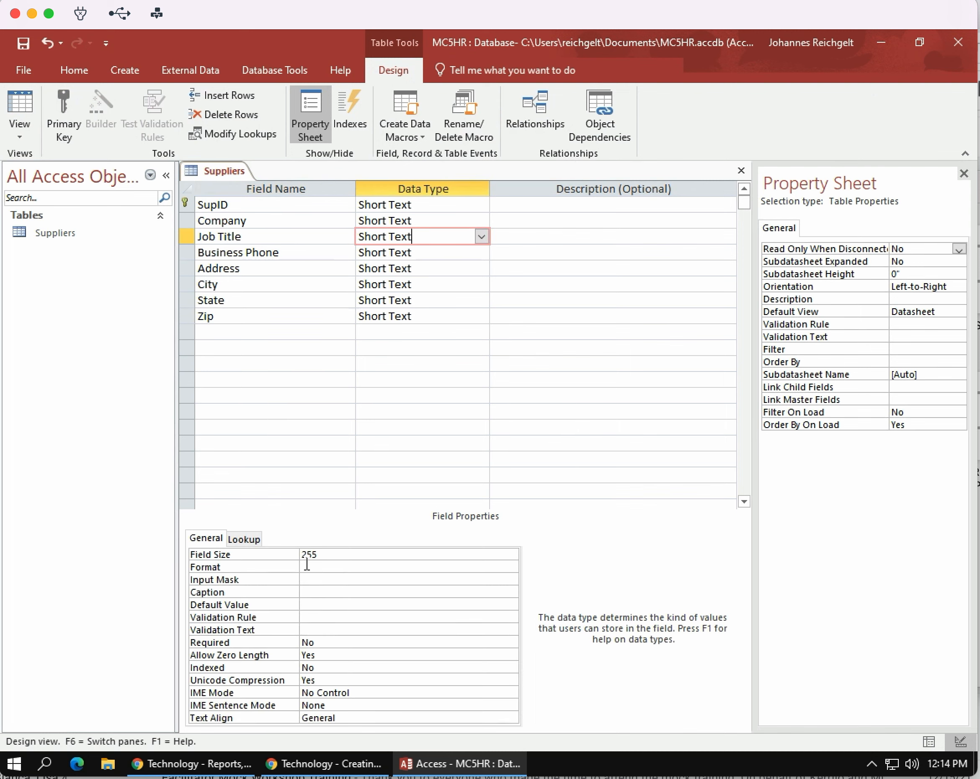
pyautogui.moveTo(313, 555); pyautogui.dragTo(326, 554)
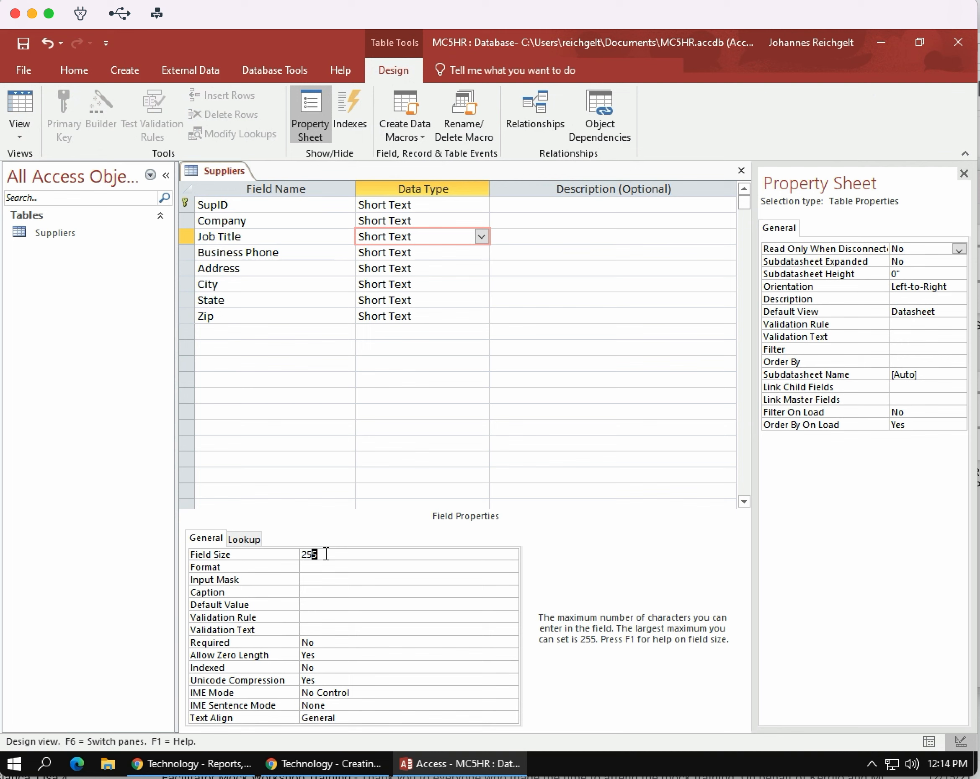
pyautogui.press('BackSpace')
pyautogui.click(340, 639)
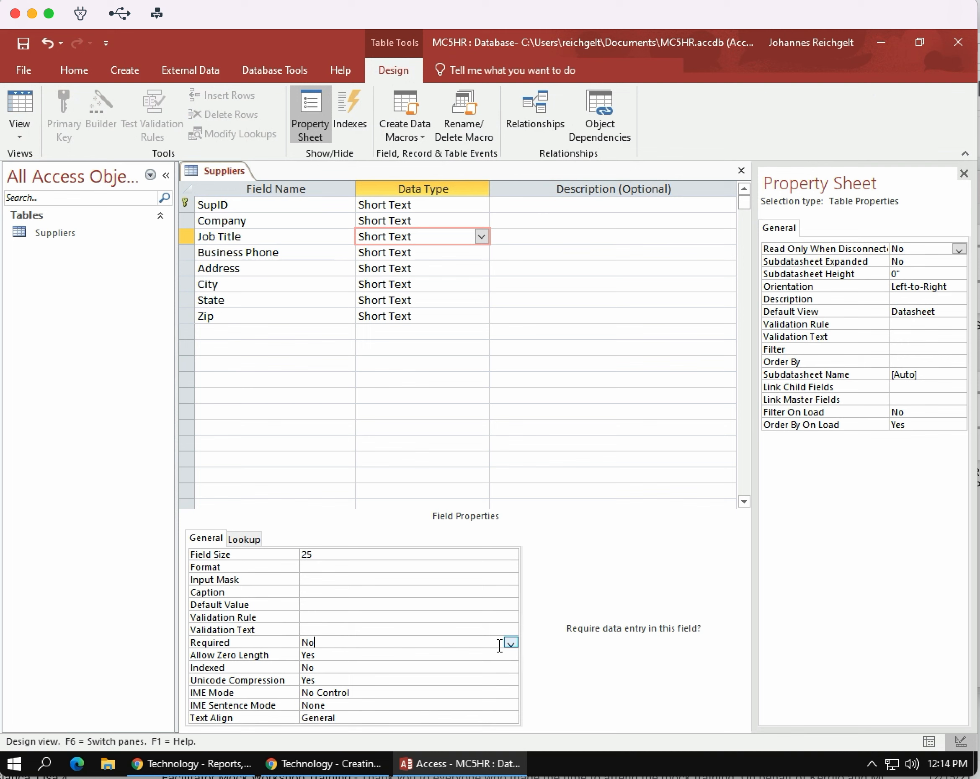
pyautogui.click(511, 643)
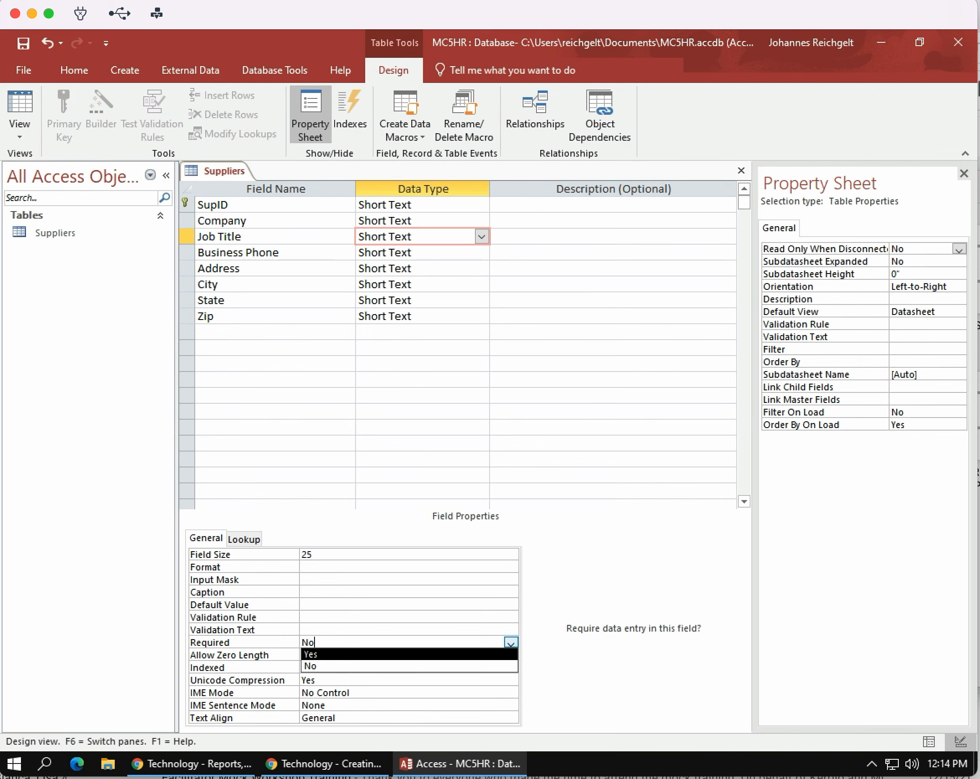
pyautogui.click(367, 666)
# Step: Set the Required property of the Business Phone field to Yes
pyautogui.click(462, 252)
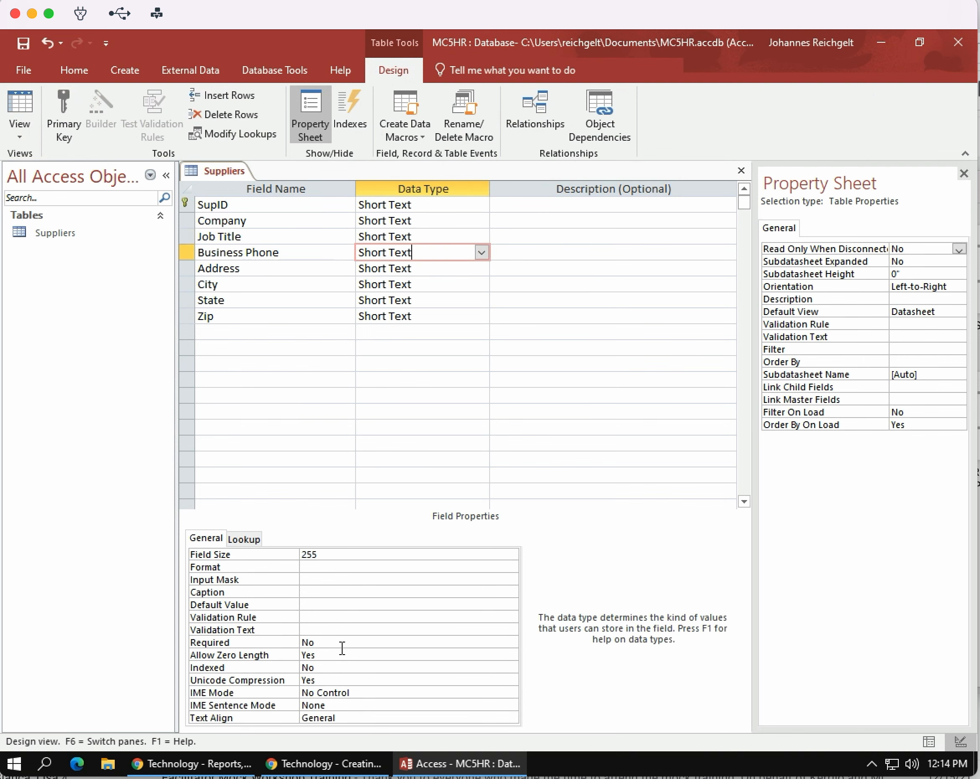
pyautogui.click(379, 644)
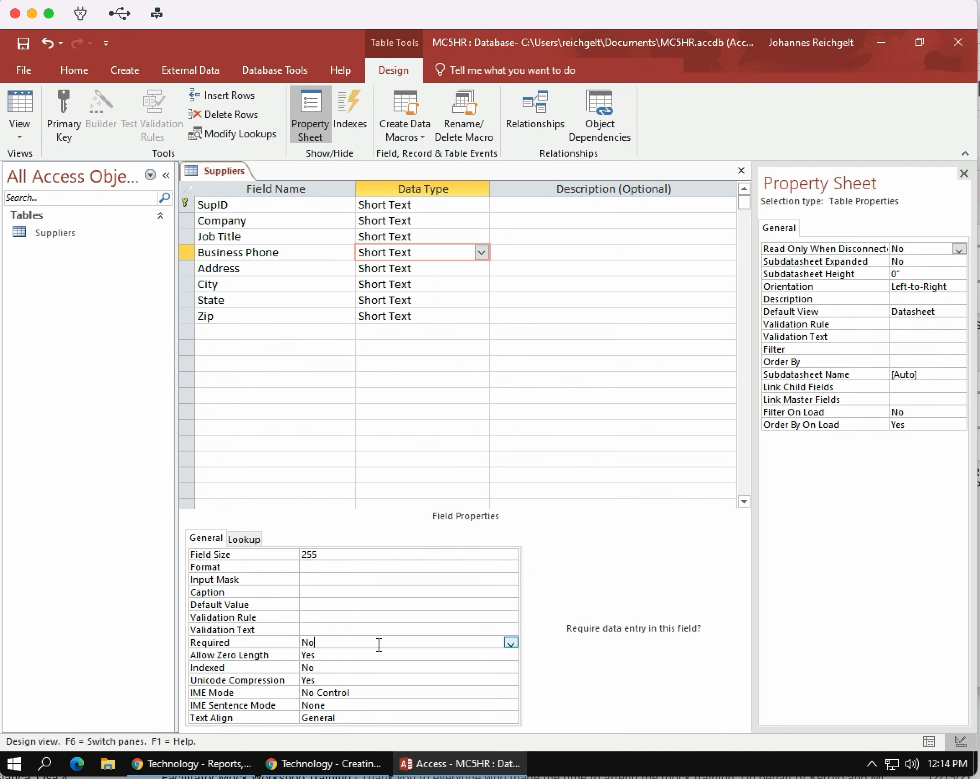
pyautogui.click(510, 643)
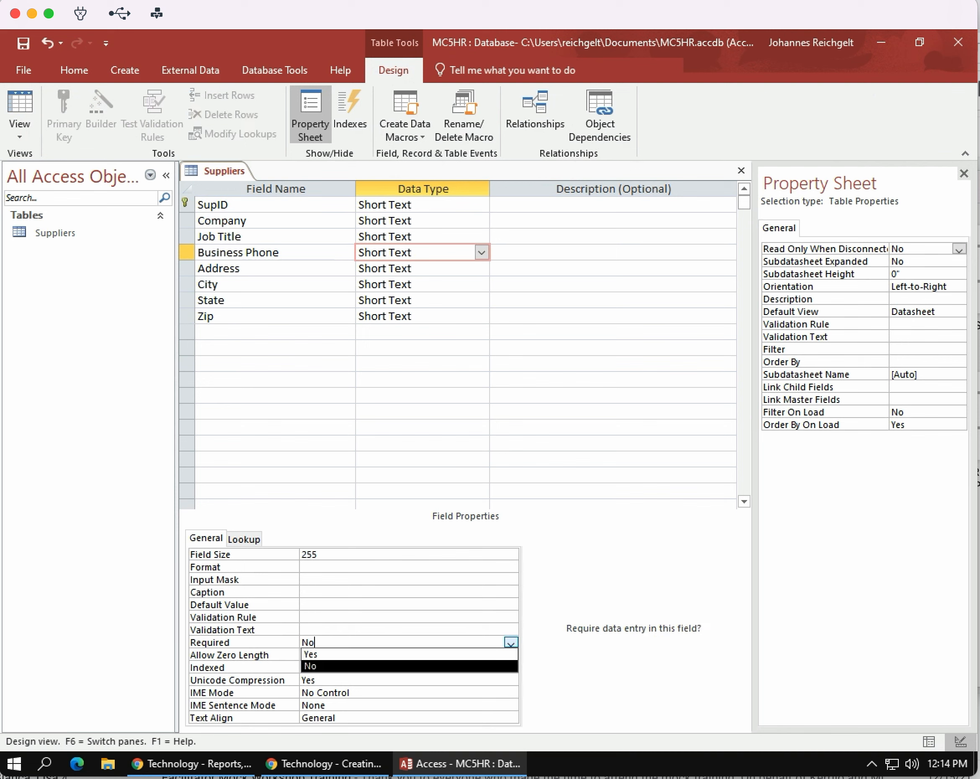
pyautogui.click(390, 655)
# Step: Set the Business Phone field's input mask to !\(999") "000\-0000;;
pyautogui.click(312, 578)
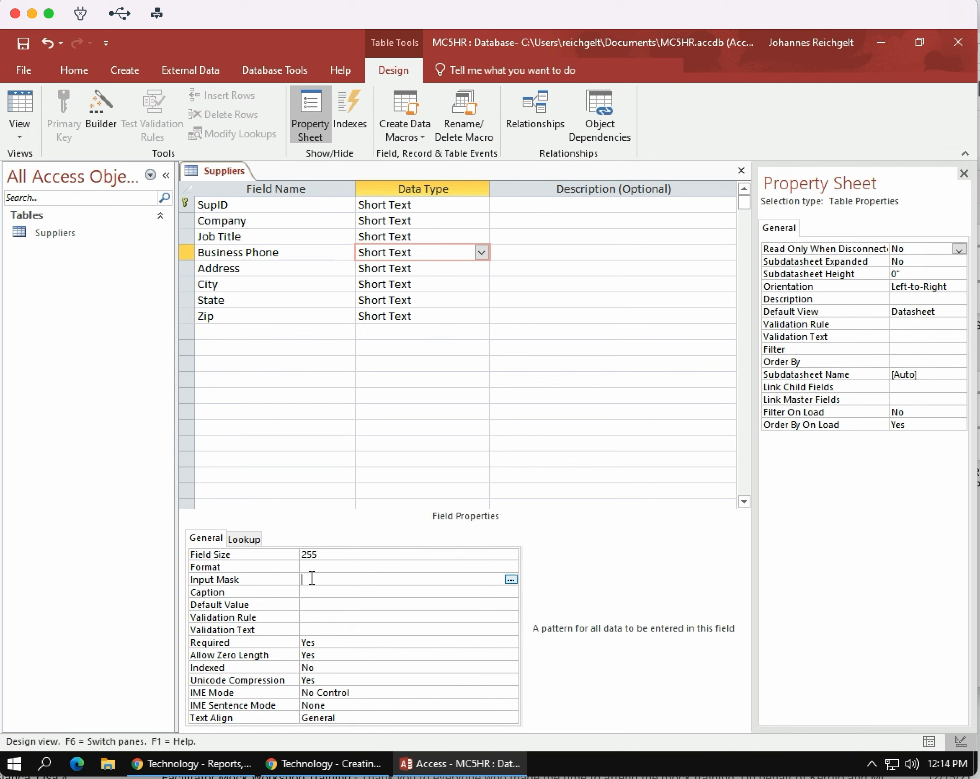
pyautogui.write('!\\(999") "000\\-')
pyautogui.press('BackSpace')
pyautogui.write('-0000;;')
# Step: Apply the Input Mask Wizard's Zip Code mask (00000-9999) to the Zip field, saving the table when required
pyautogui.click(441, 315)
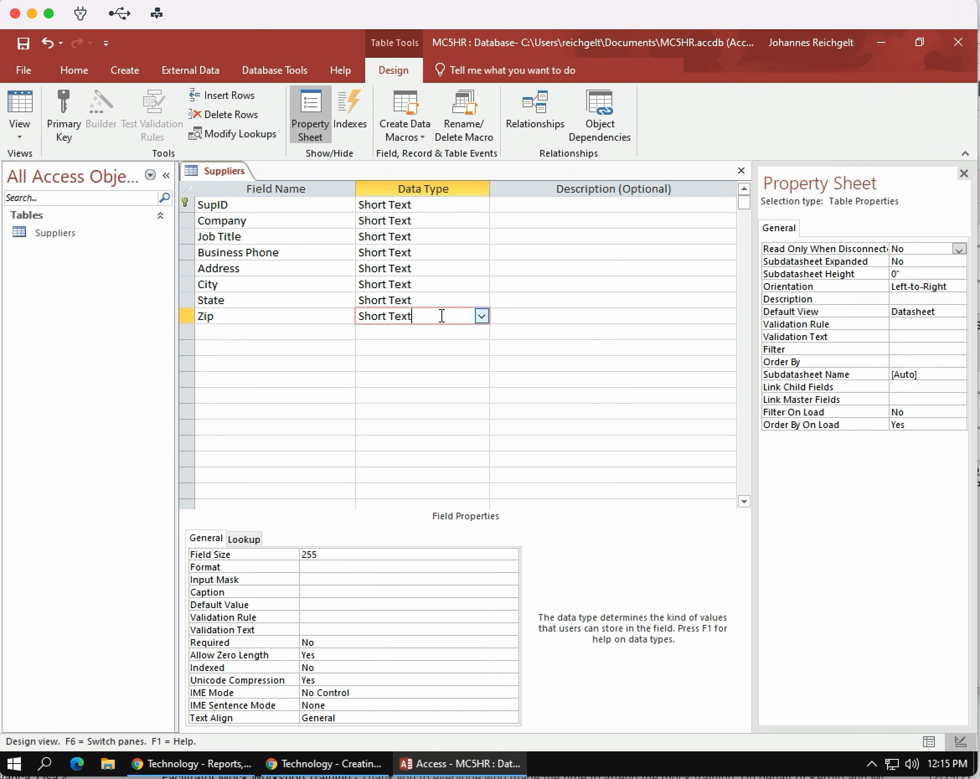
pyautogui.click(370, 580)
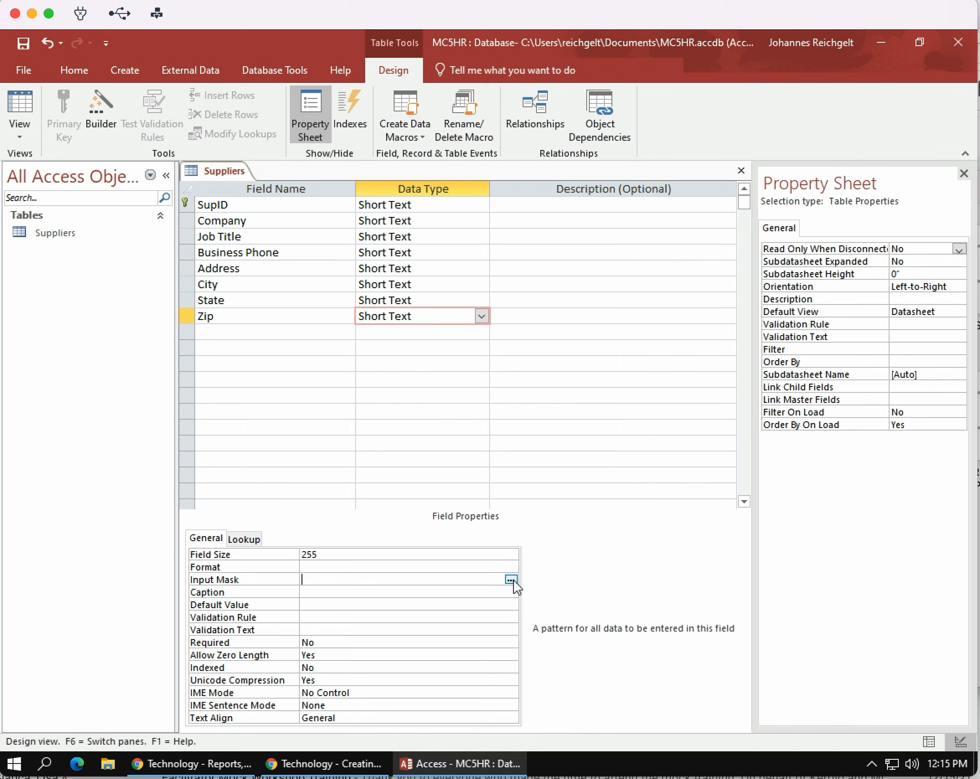
pyautogui.click(512, 580)
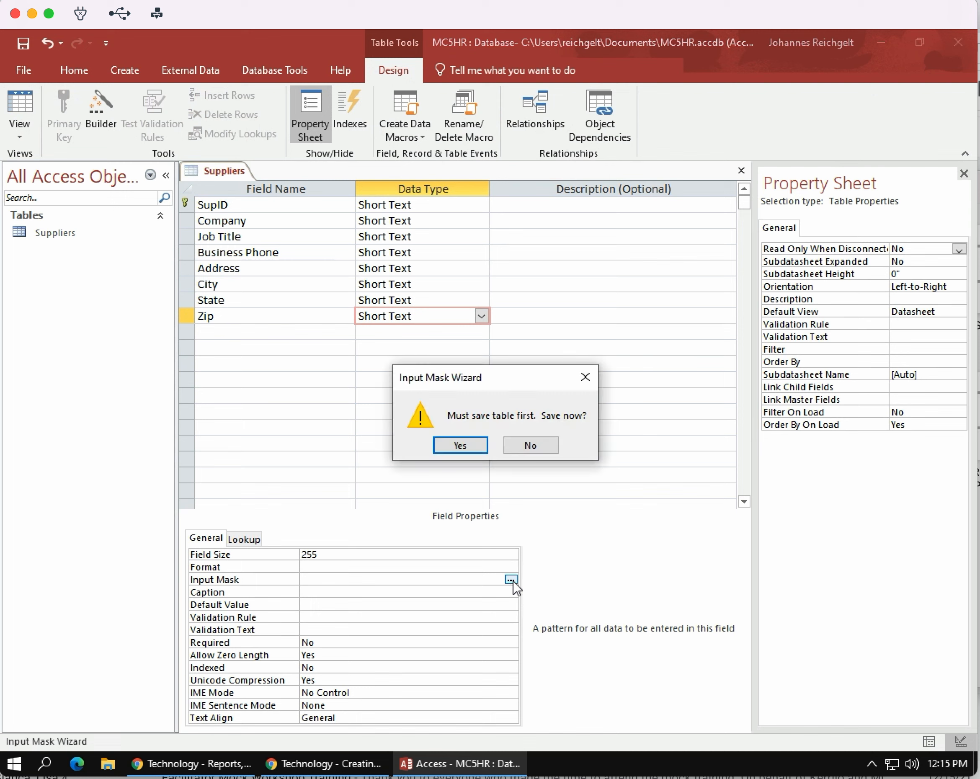
pyautogui.click(467, 449)
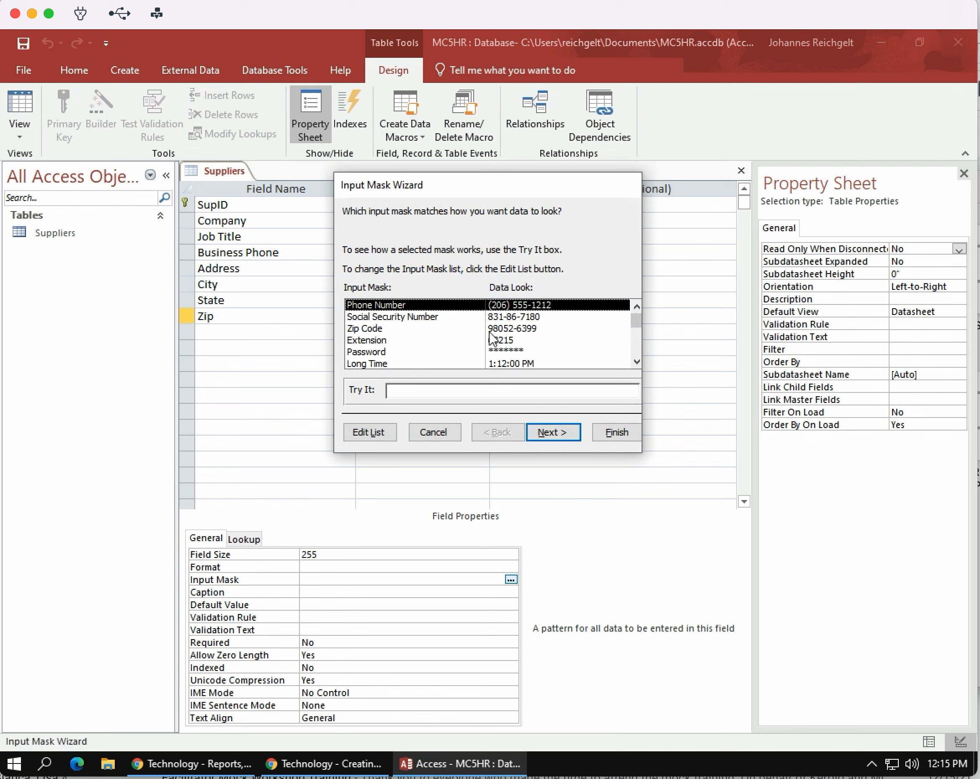
pyautogui.click(516, 330)
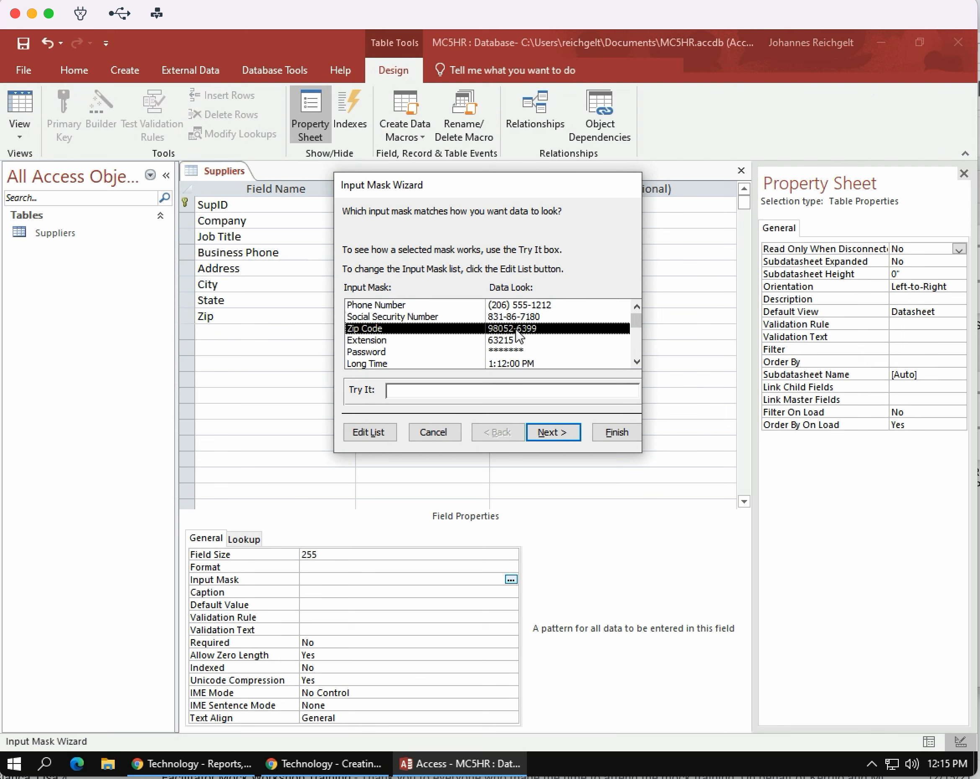
pyautogui.click(552, 432)
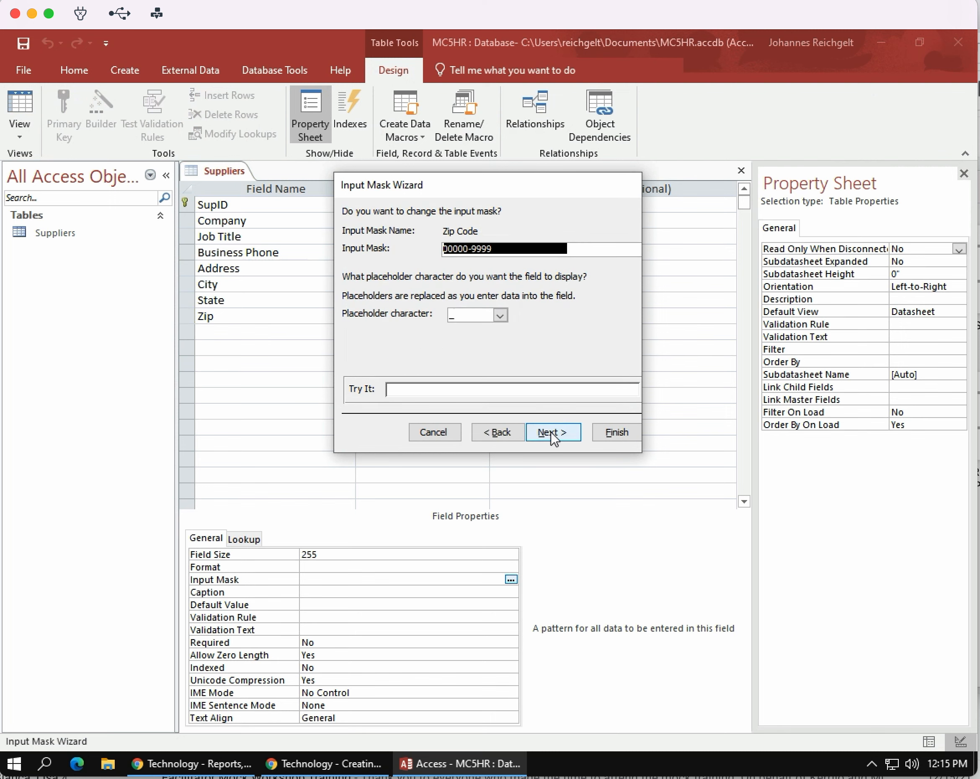
pyautogui.click(614, 433)
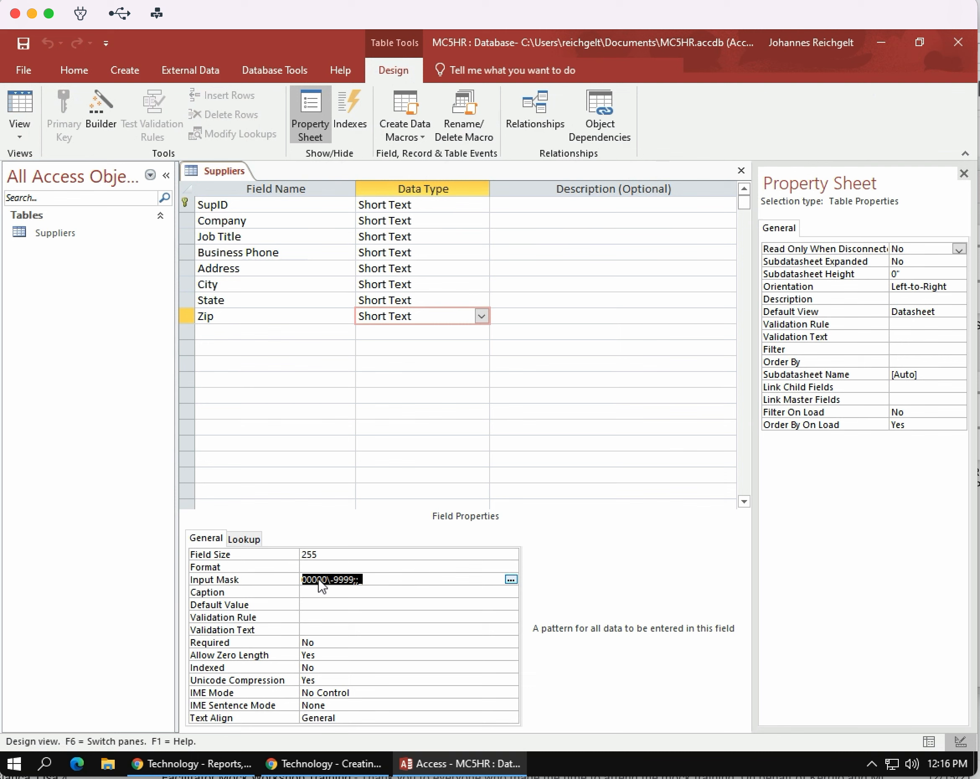
pyautogui.click(442, 252)
pyautogui.click(510, 578)
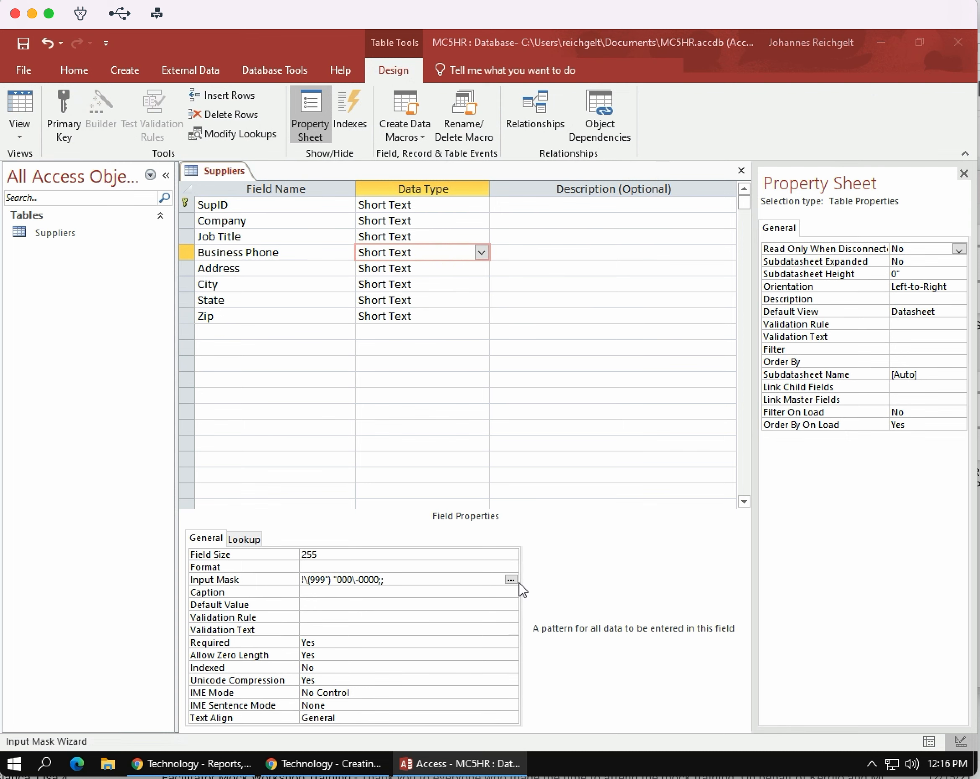
pyautogui.click(511, 579)
pyautogui.click(465, 450)
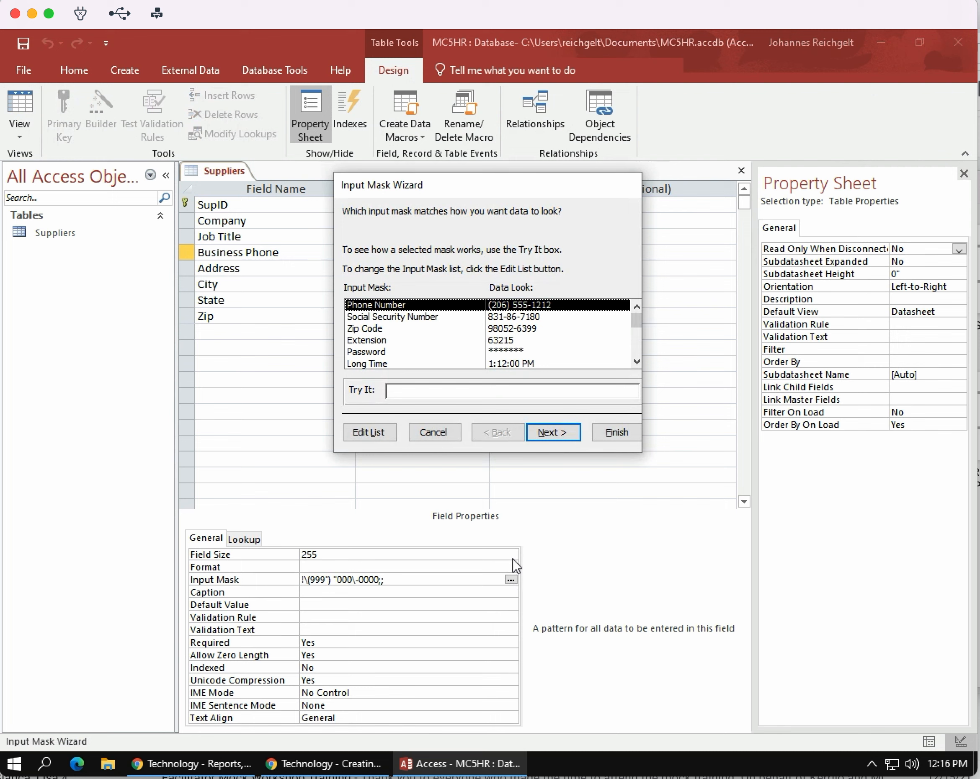
pyautogui.click(553, 432)
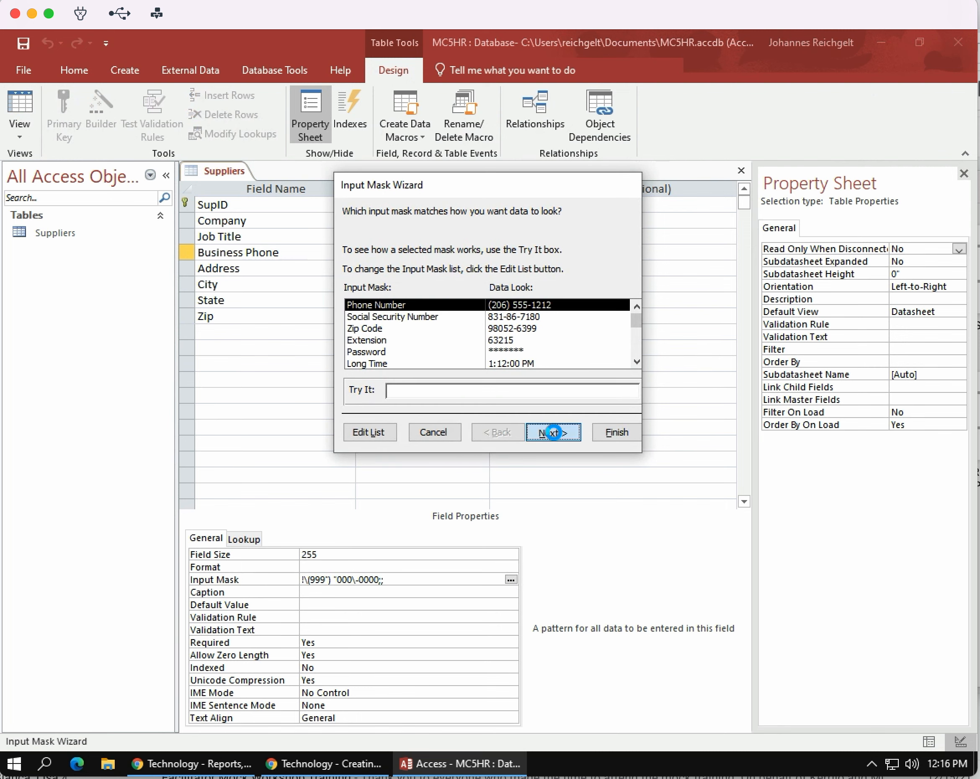
pyautogui.click(622, 435)
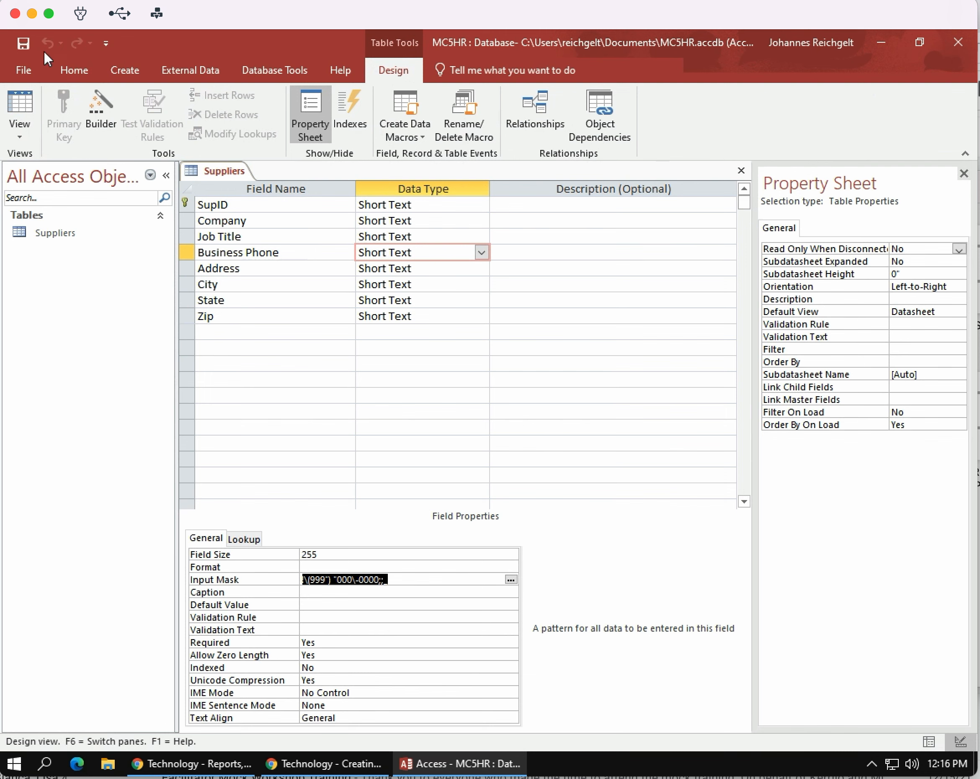
# Step: Save the Suppliers table design, and close the property sheet and the table
pyautogui.click(24, 44)
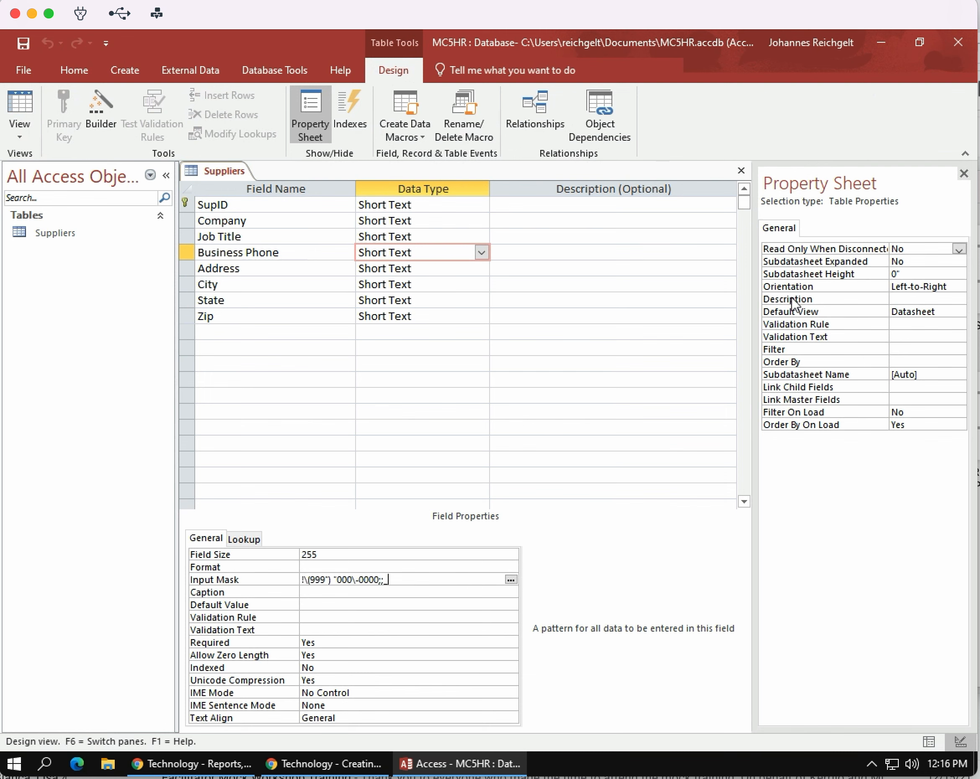
pyautogui.click(964, 174)
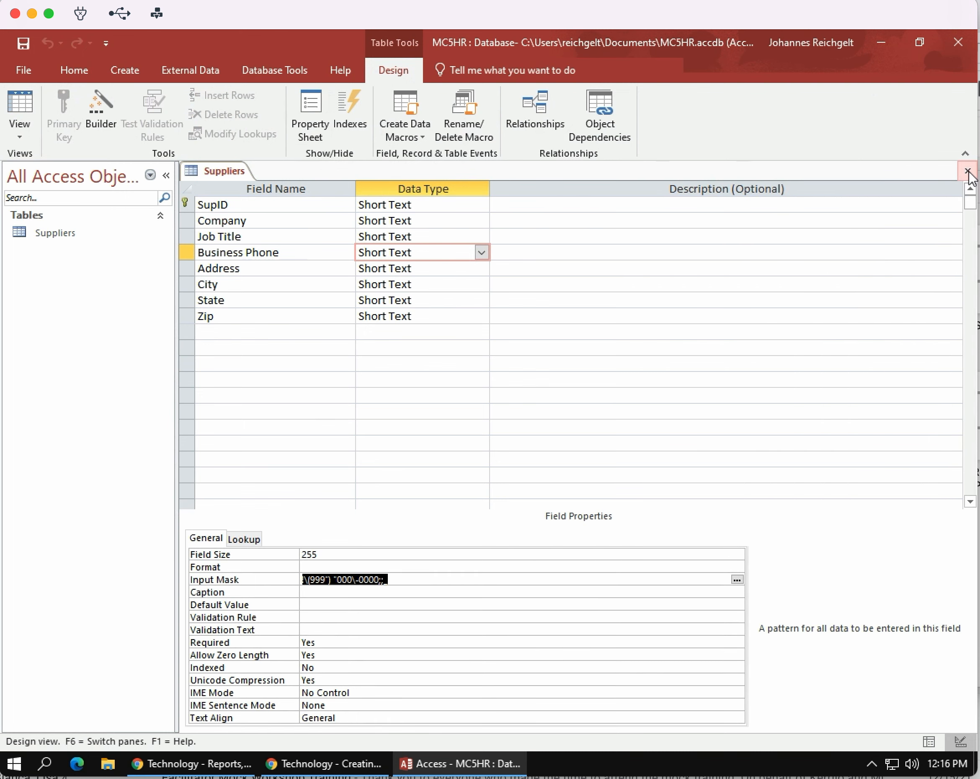
pyautogui.click(967, 171)
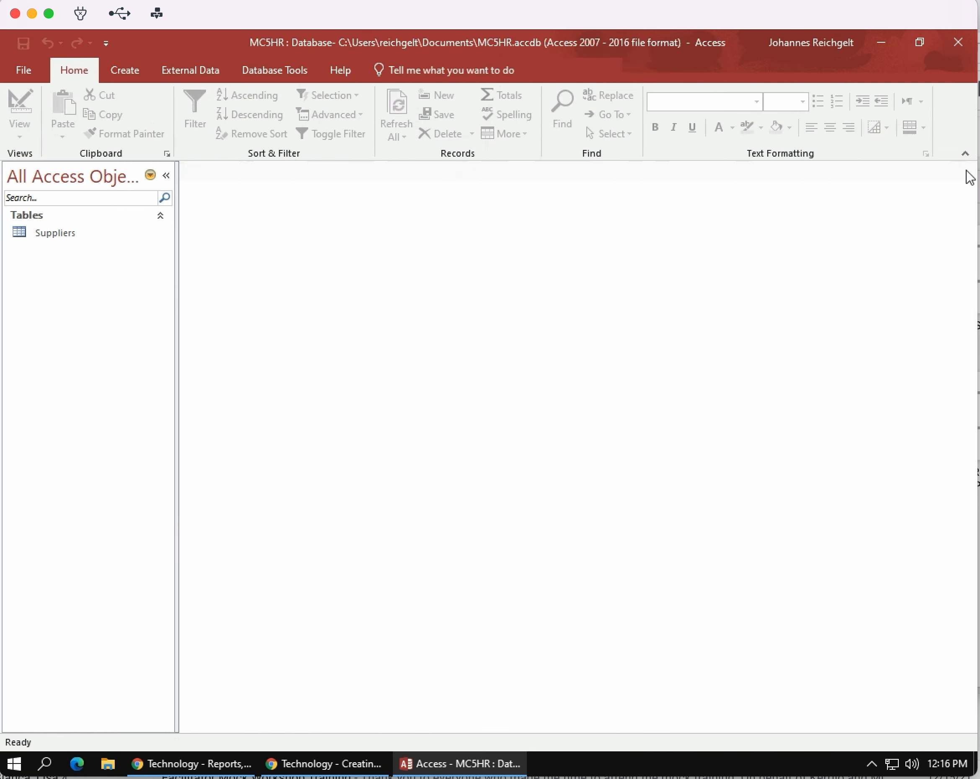
# Step: Open the Suppliers table in Datasheet View and start its first record with SupID S001, Company Toyota and Job Title President
pyautogui.click(57, 239)
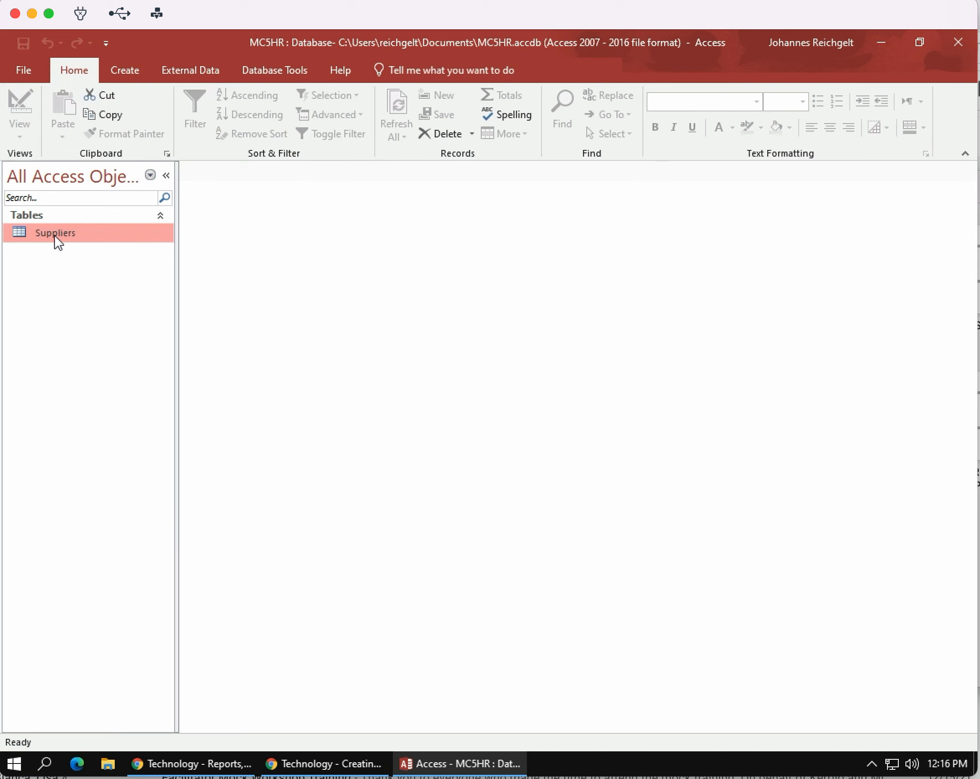
pyautogui.doubleClick(55, 234)
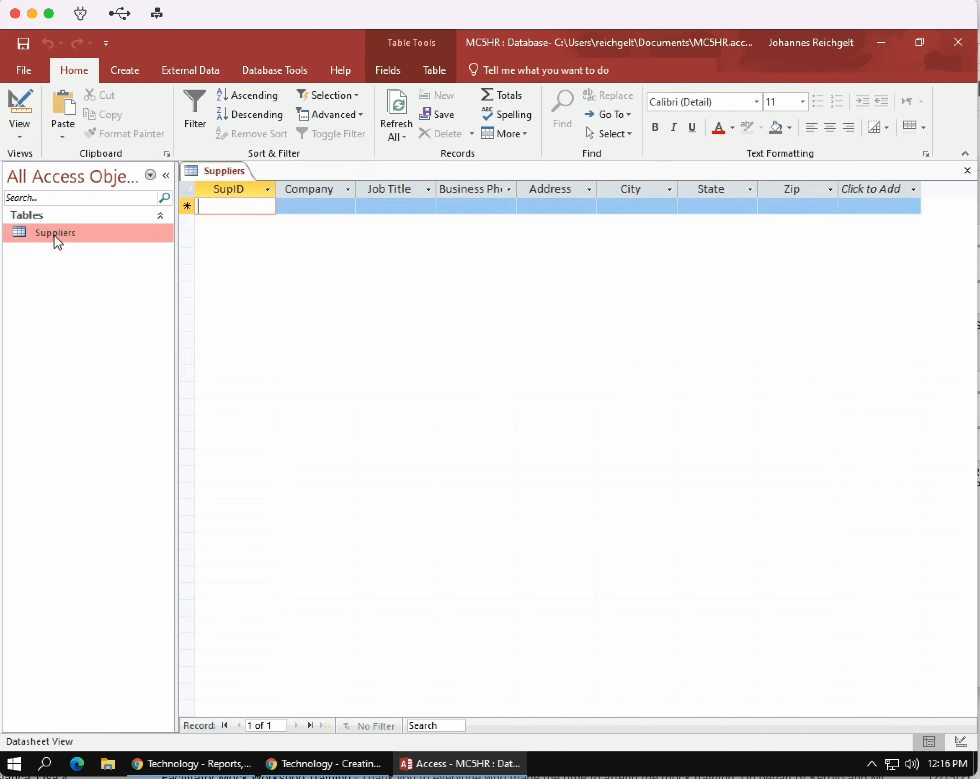
pyautogui.click(213, 207)
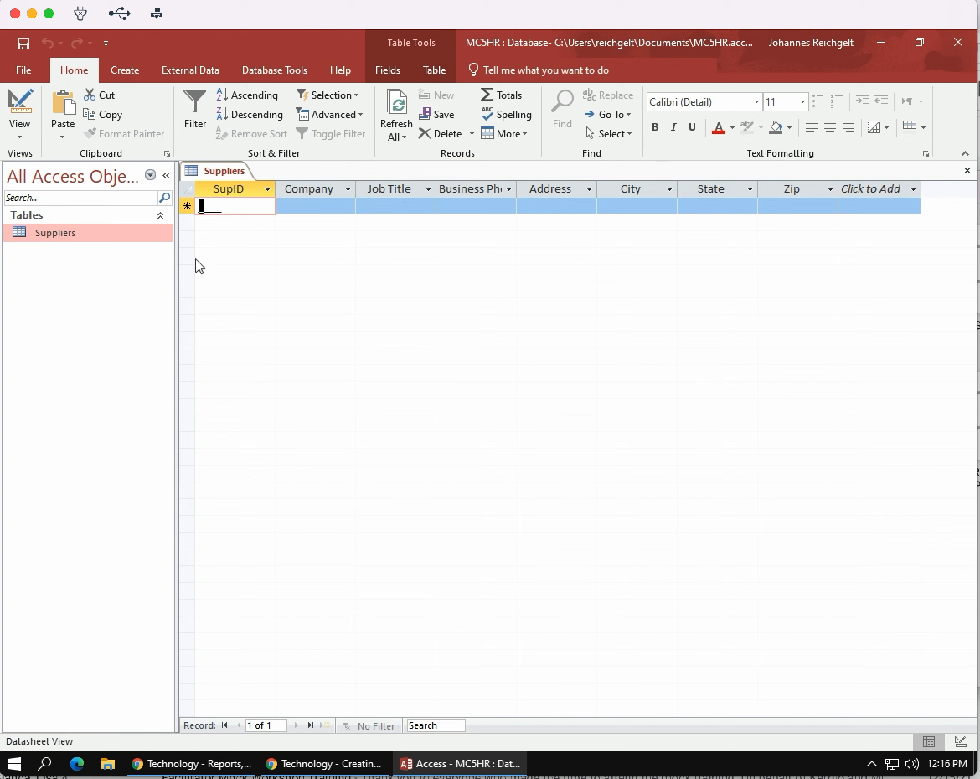
pyautogui.write('S001')
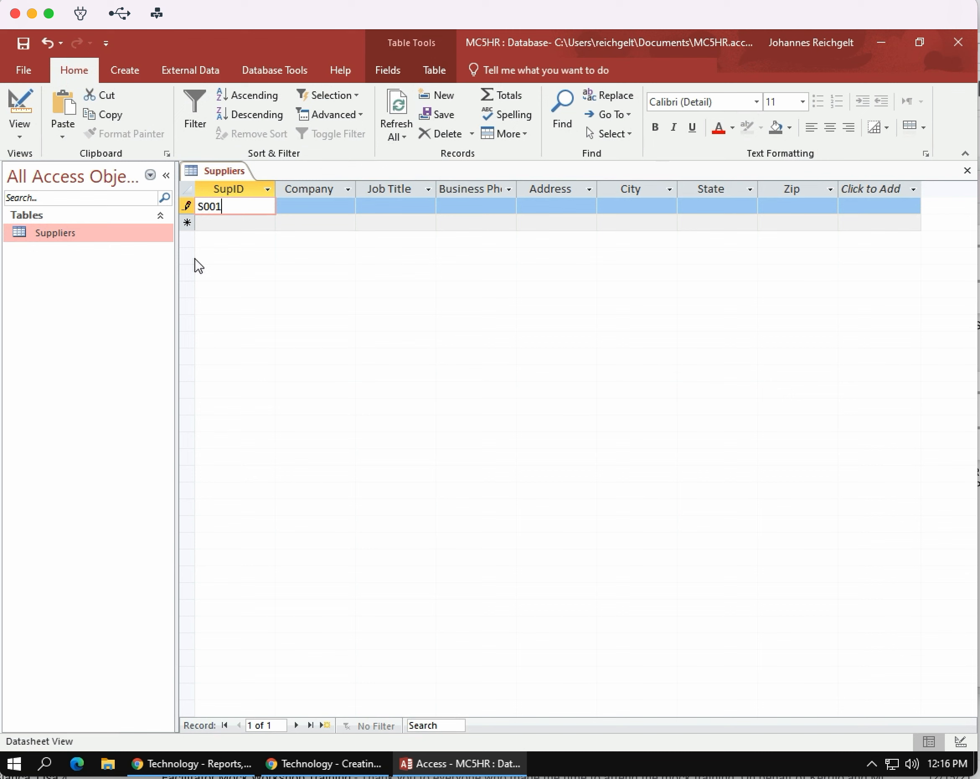
pyautogui.press('Tab')
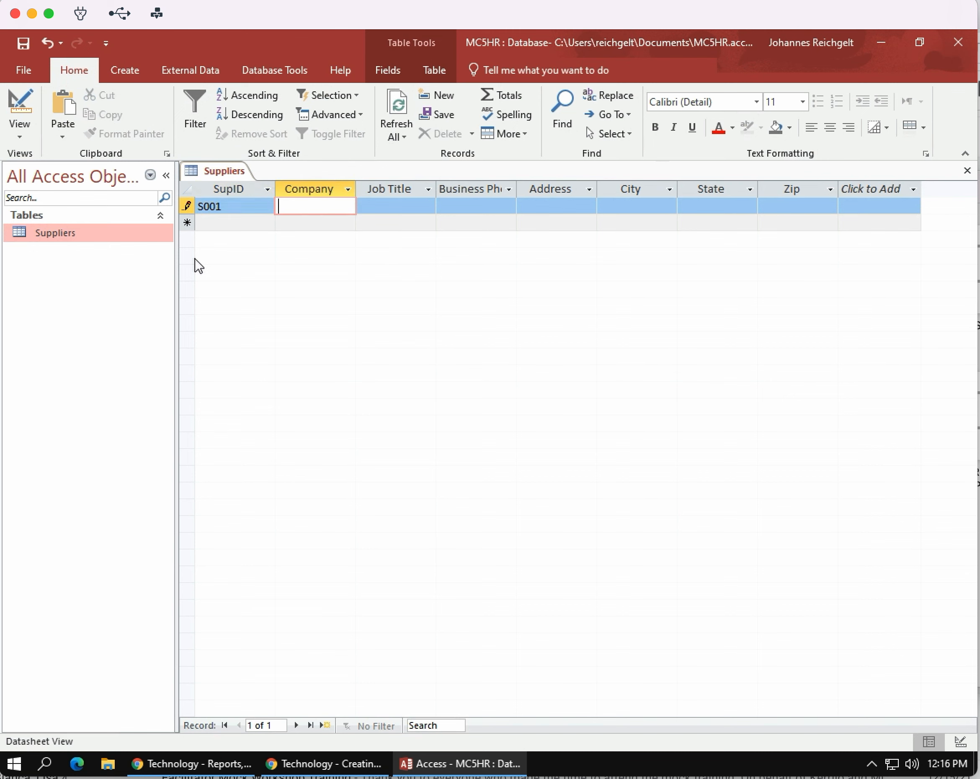
pyautogui.write('Toyota')
pyautogui.press('Tab')
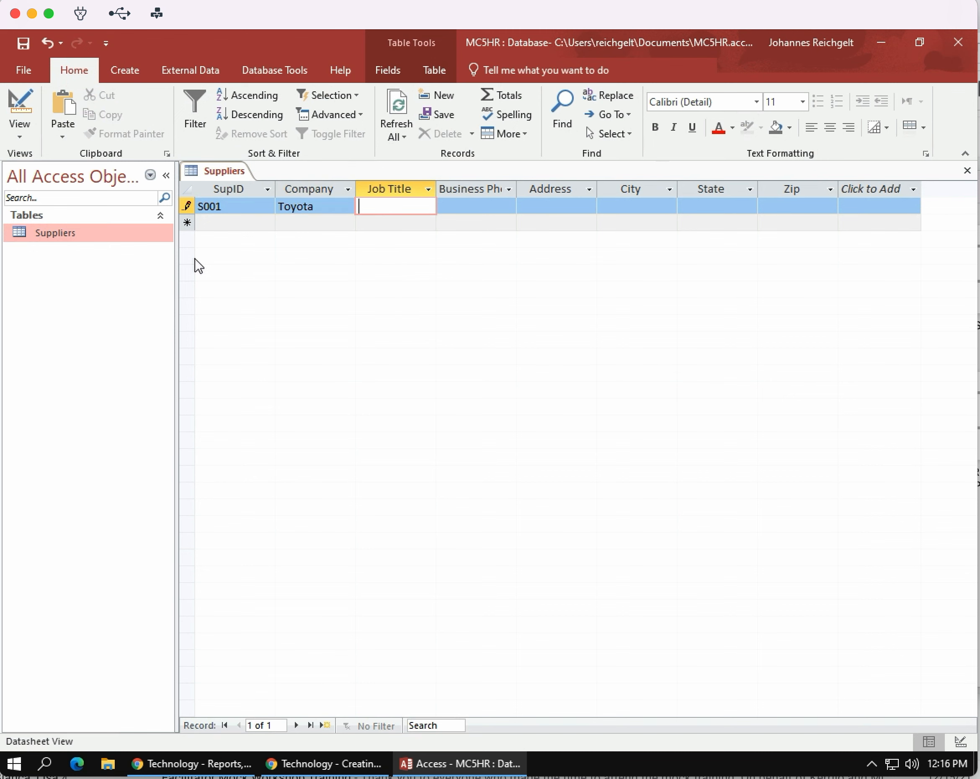
pyautogui.write('President')
pyautogui.press('Tab')
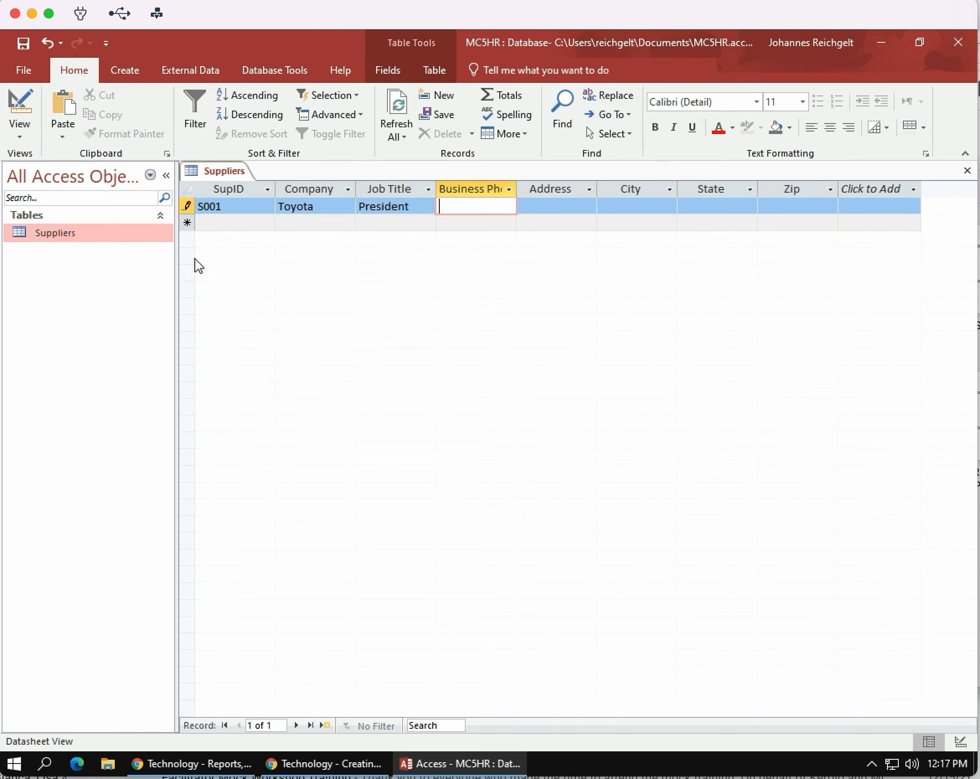
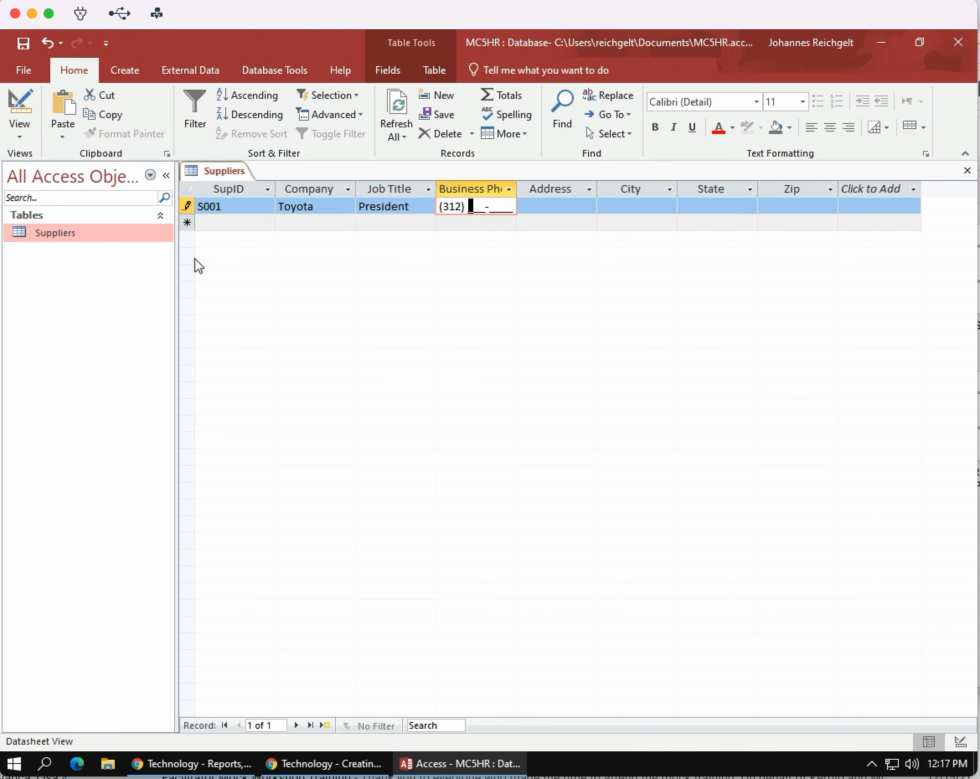
# Step: Fill in the business phone number and street address of the Toyota record
pyautogui.press('Tab')
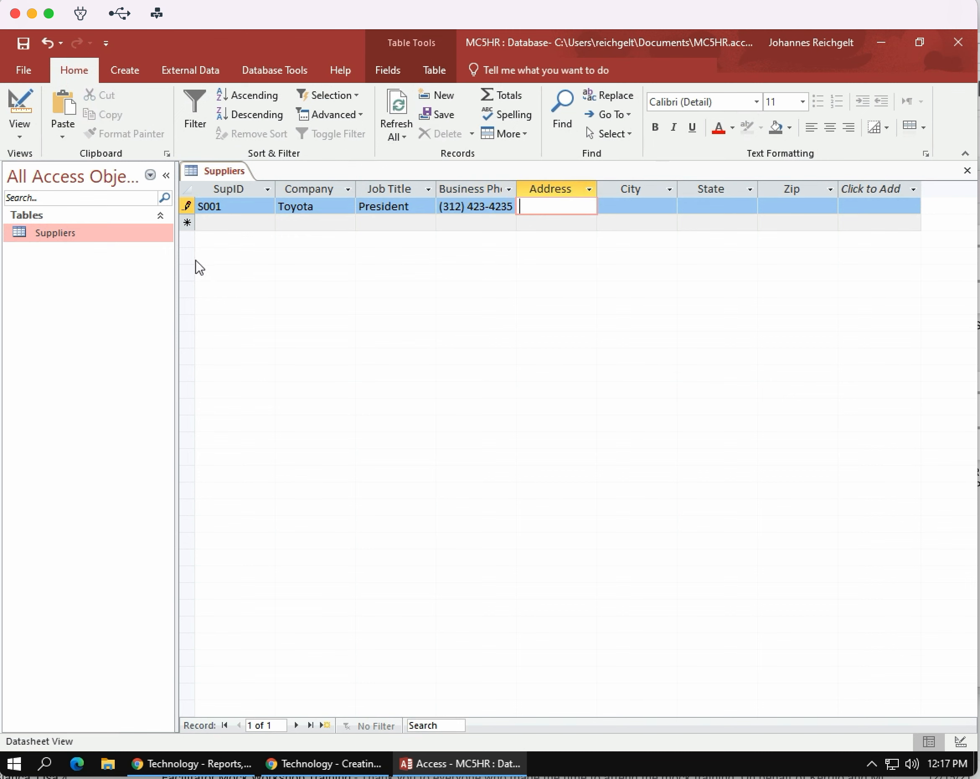
pyautogui.press('Tab')
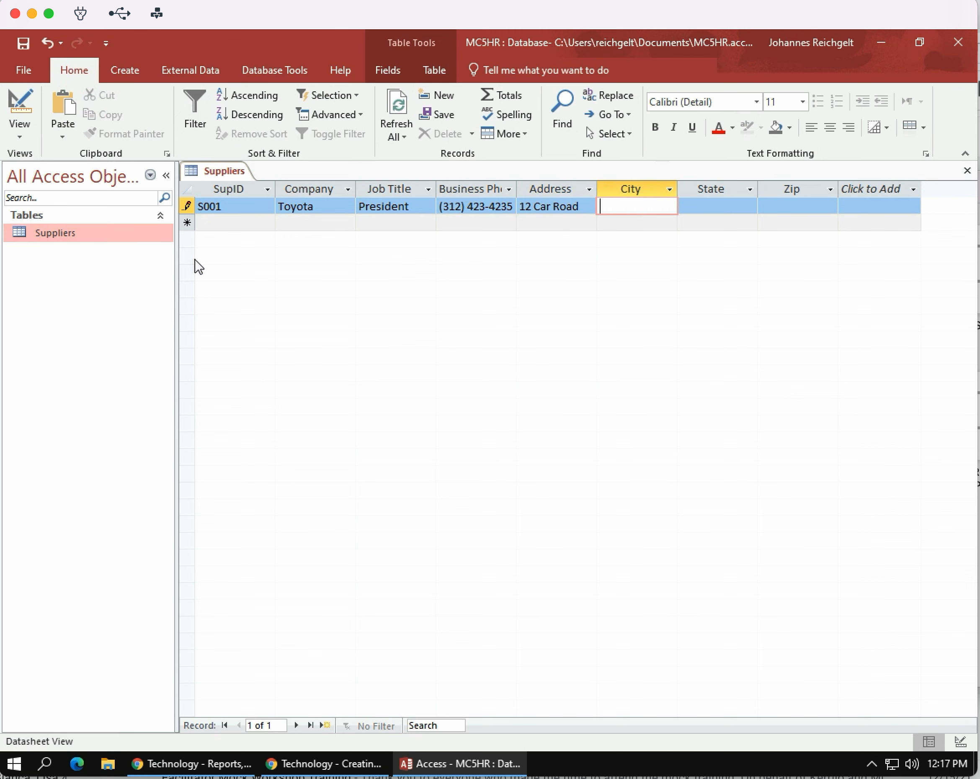
# Step: Complete the Toyota record with City Mobile, State Alabama and the nine-digit zip code, and move to the SupID field of a new record
pyautogui.write('bile')
pyautogui.press('Tab')
pyautogui.write('Ala')
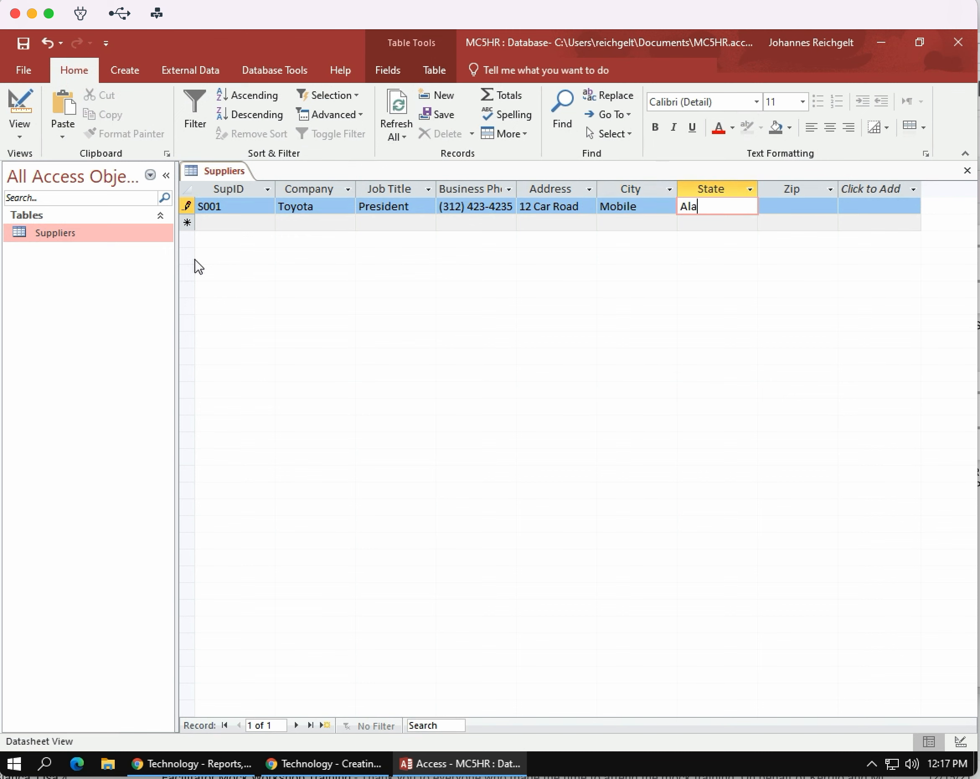
pyautogui.write('bam')
pyautogui.write('a')
pyautogui.press('Tab')
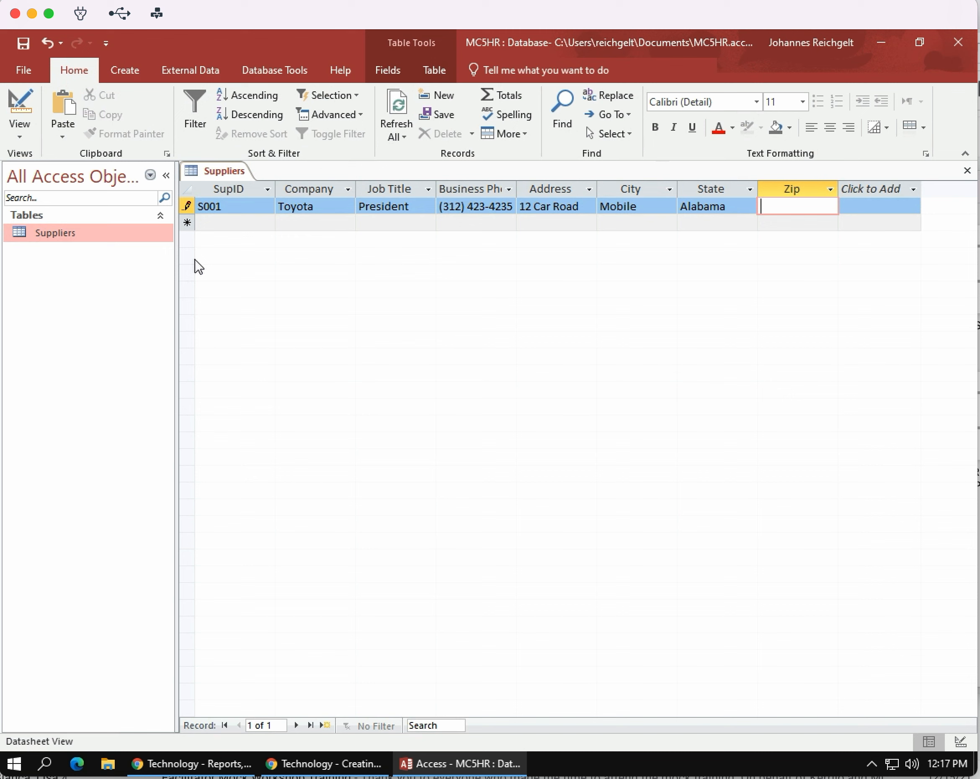
pyautogui.write('33613-')
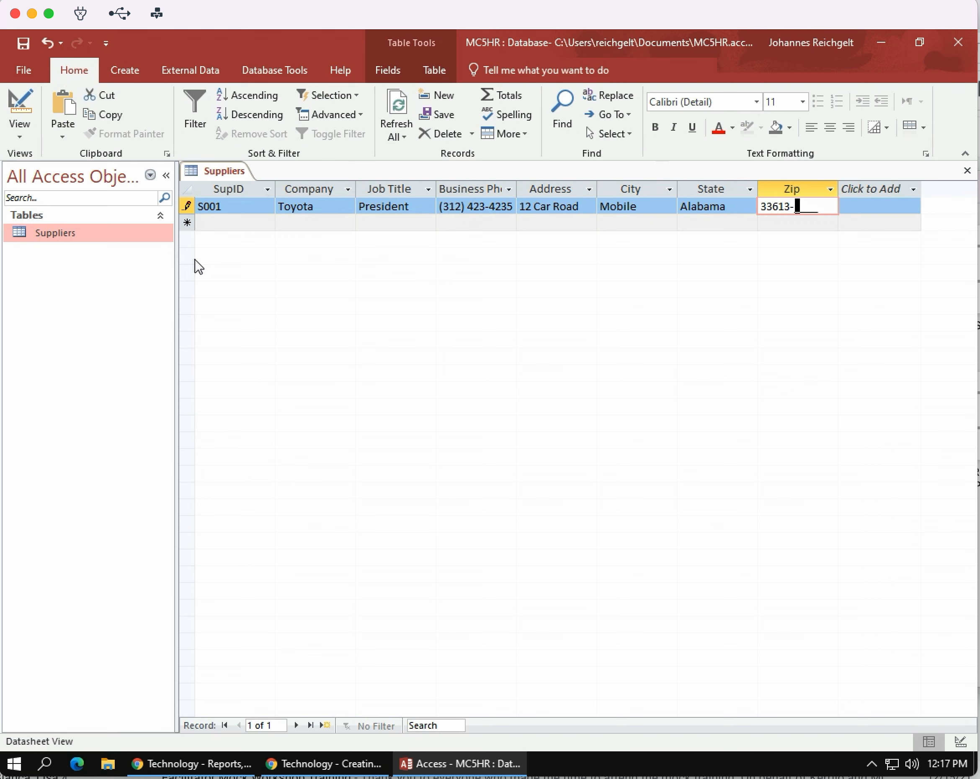
pyautogui.write('5671')
pyautogui.click(218, 222)
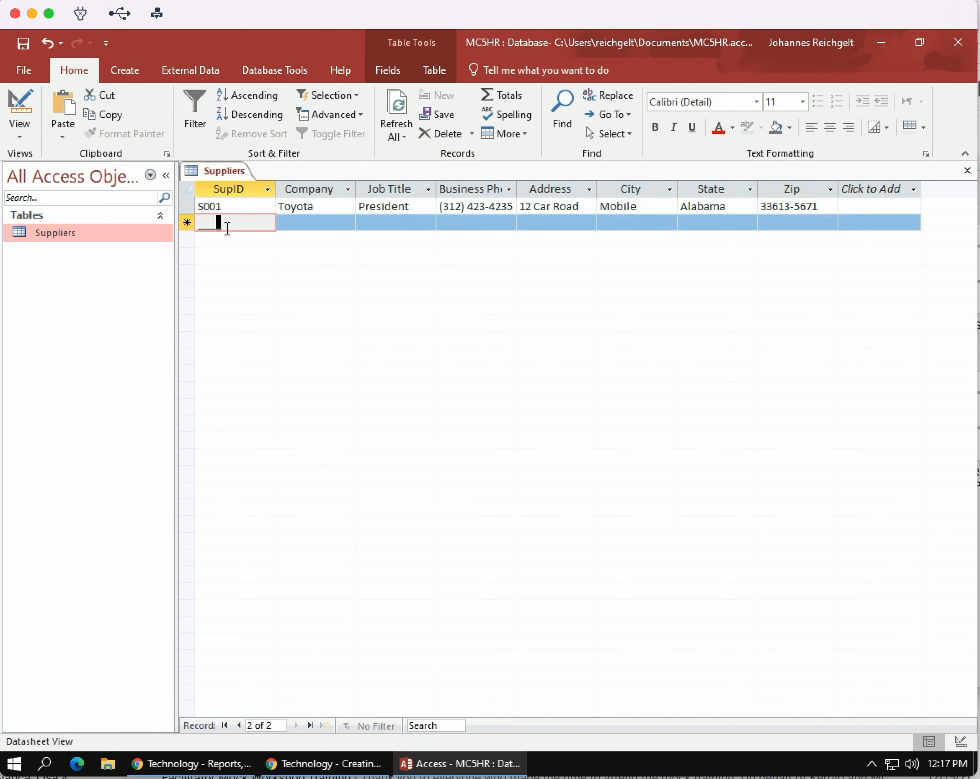
pyautogui.click(202, 223)
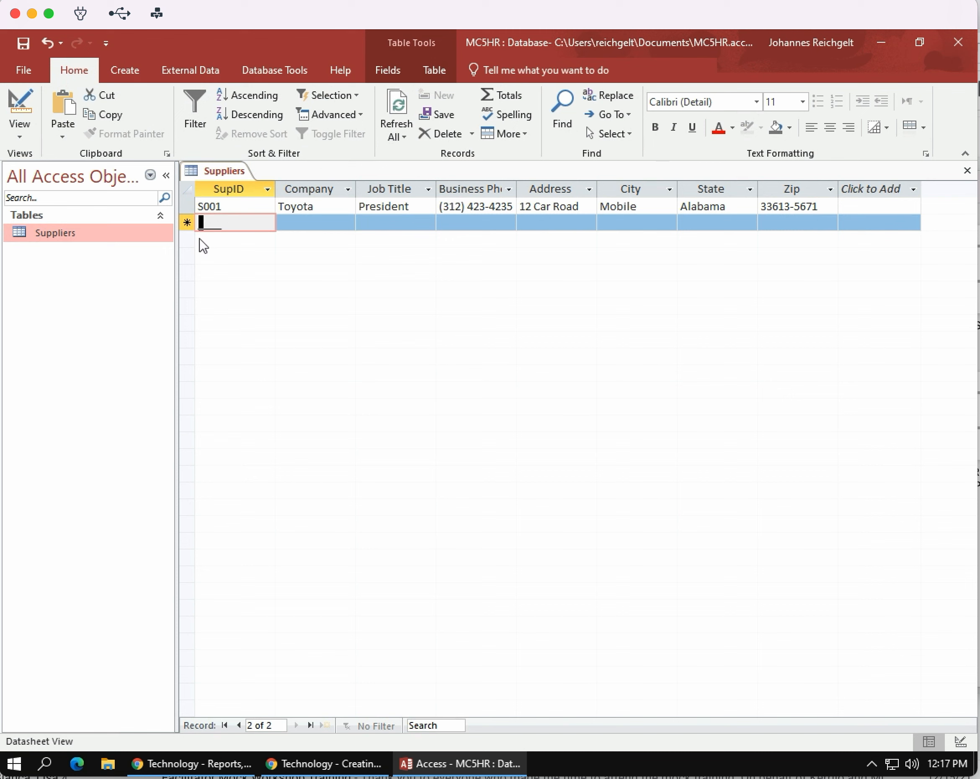